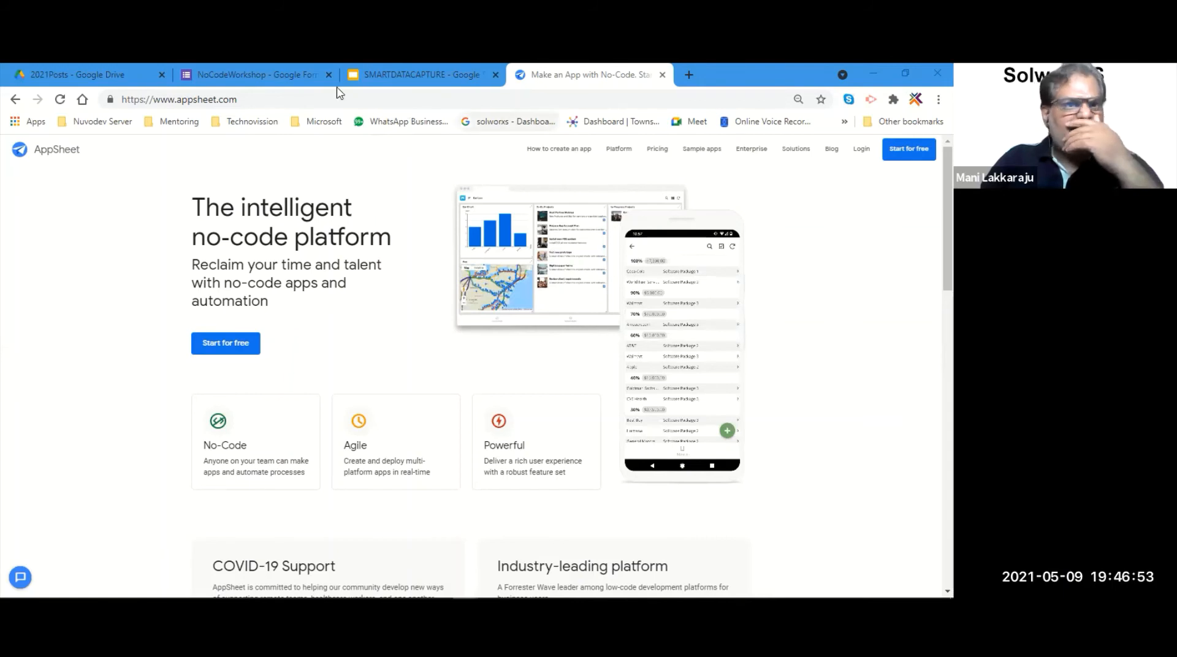
- Close the NoCodeWorkshop tab and choose Sign in with Google on AppSheet's login page
click(329, 74)
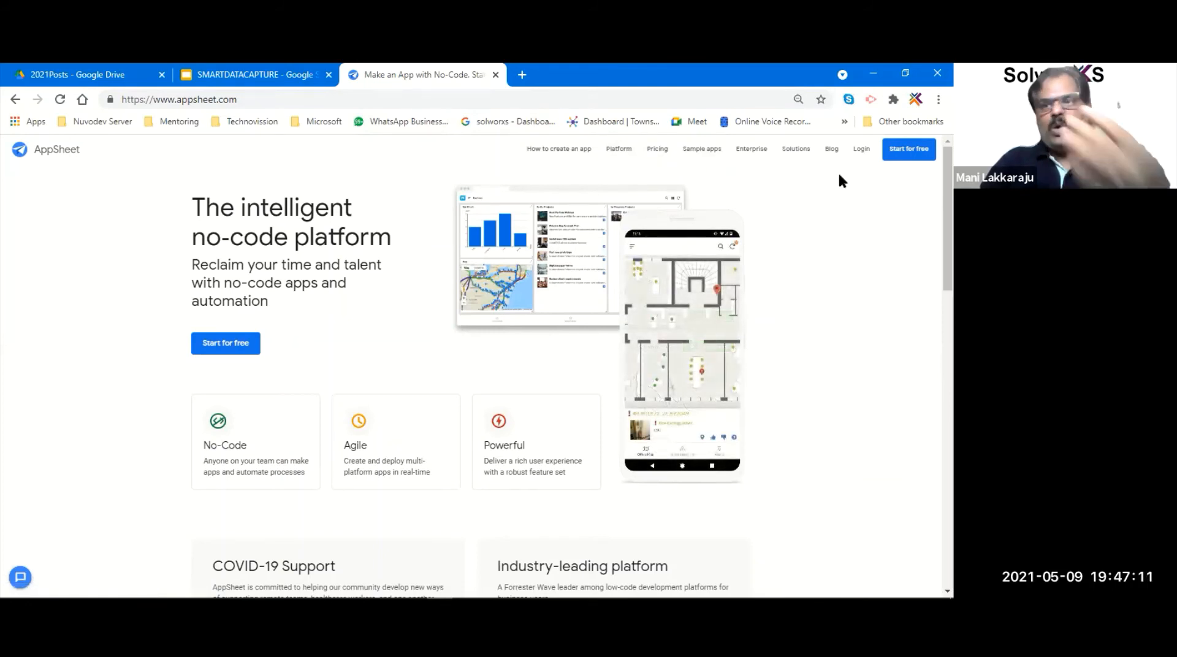
click(861, 151)
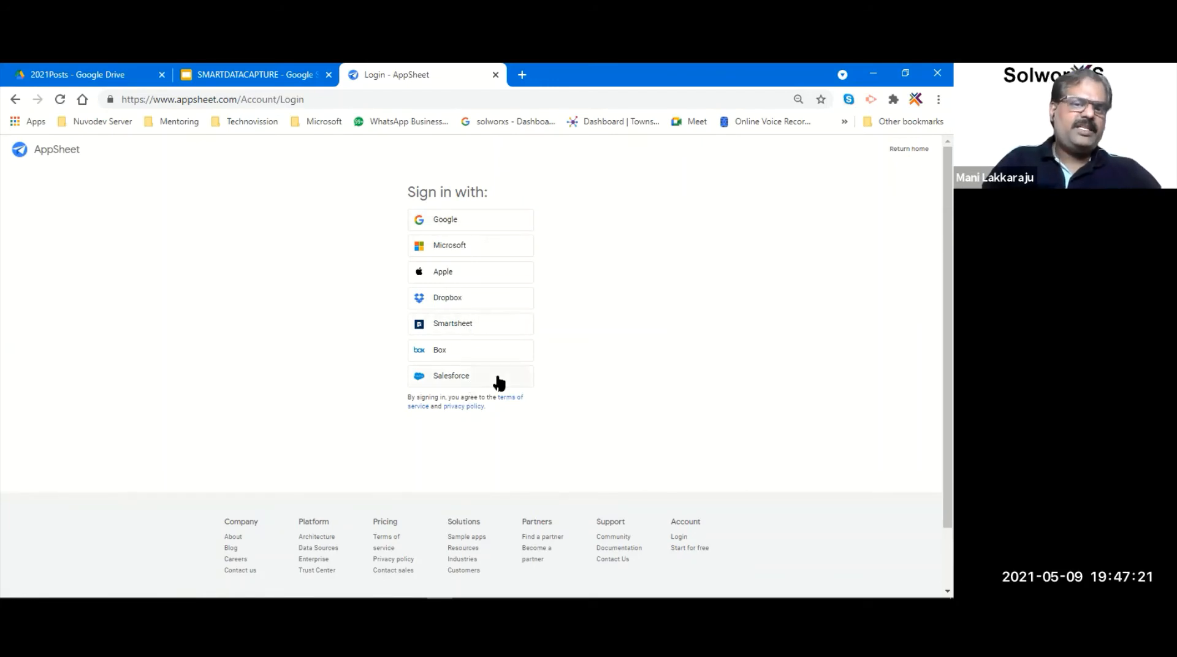
click(497, 231)
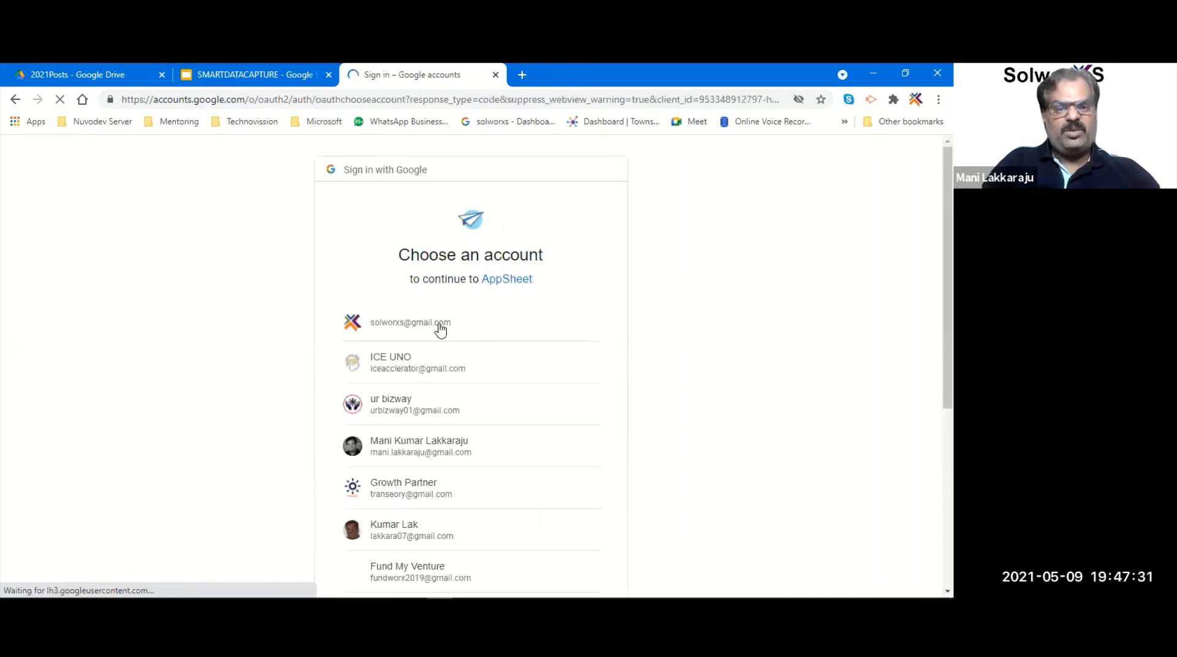
- Sign in with the Google account and allow AppSheet access to Google Drive files
click(445, 321)
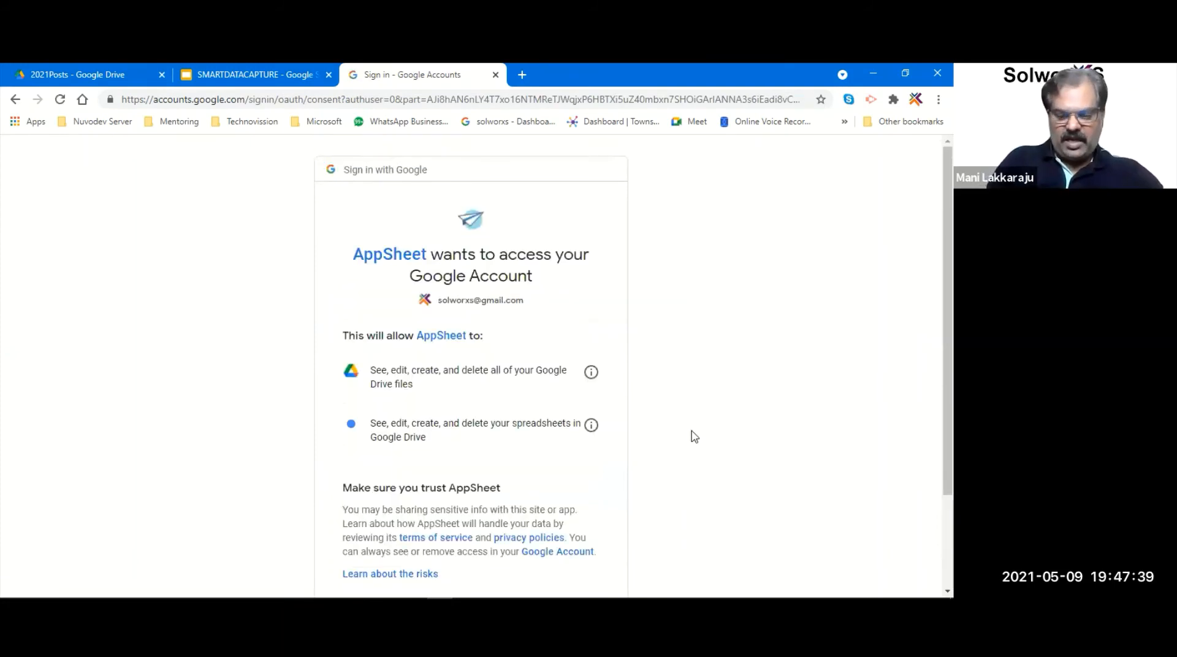
scroll(694, 436, down, 2)
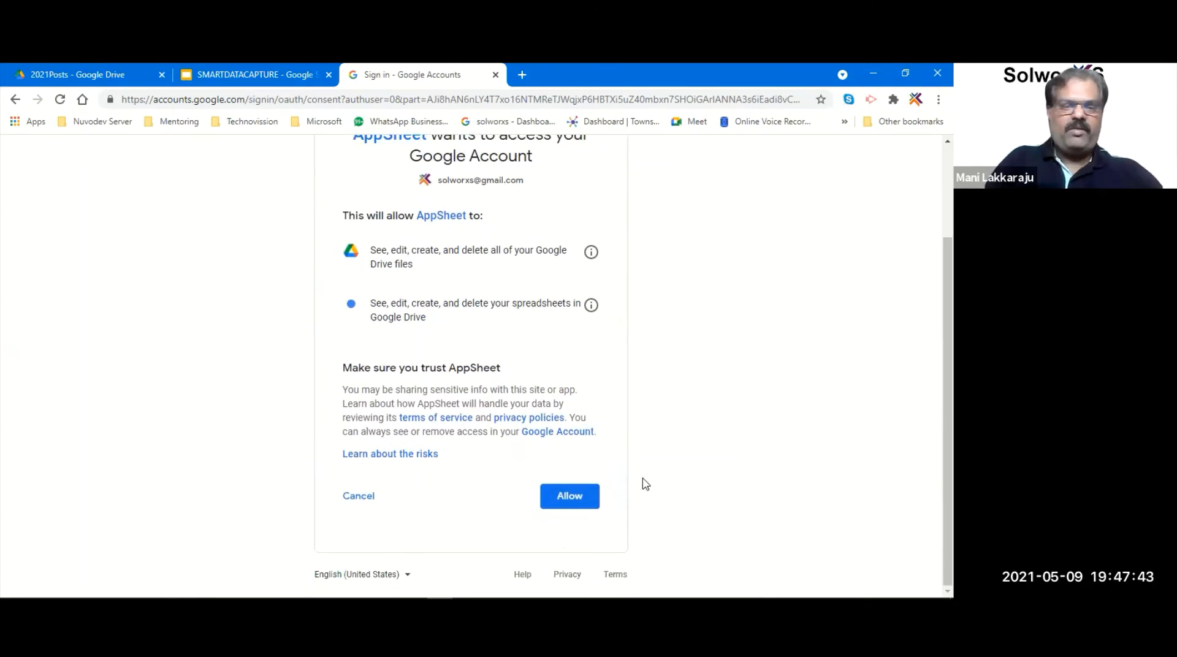
click(575, 496)
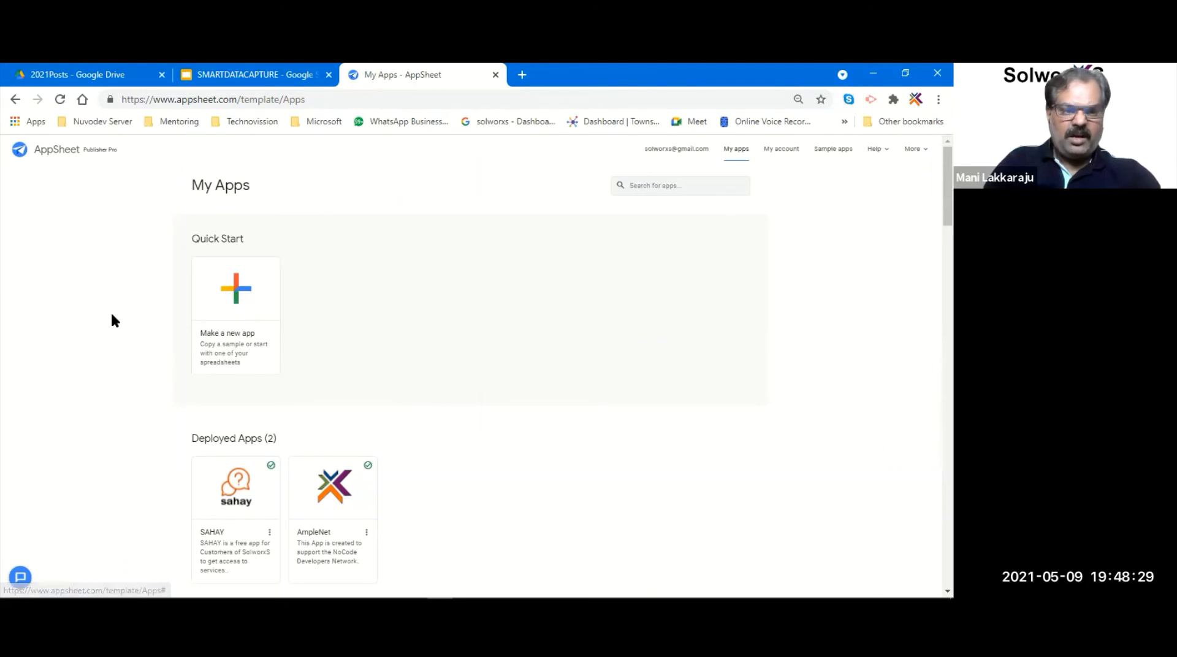
click(243, 301)
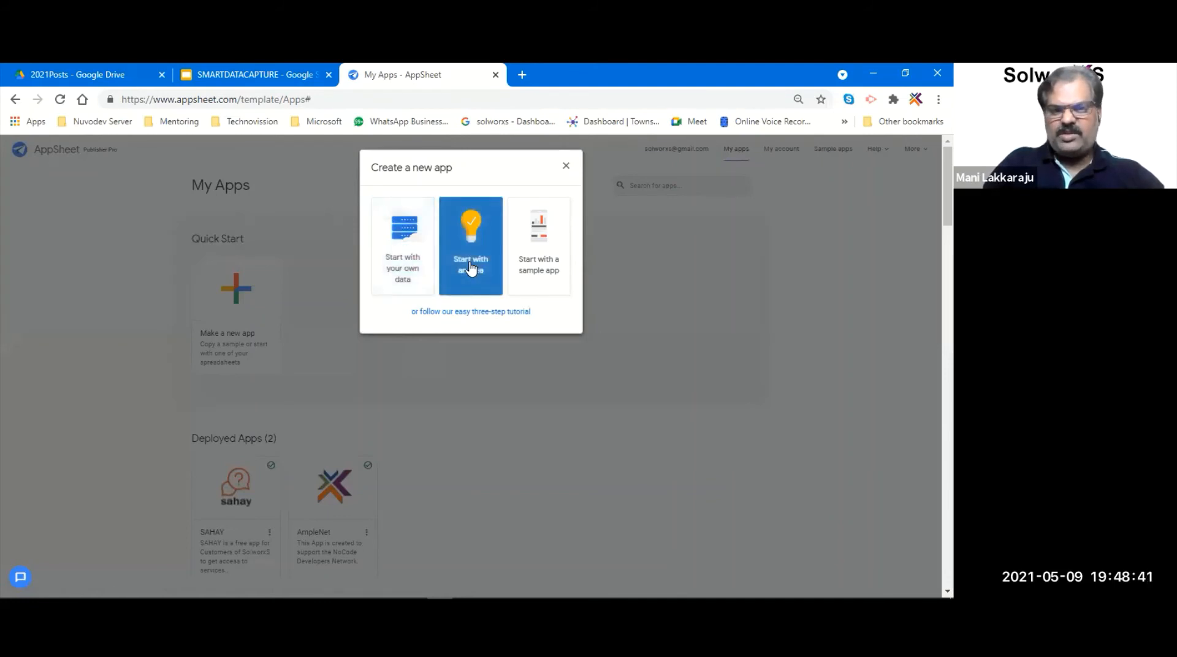
click(552, 274)
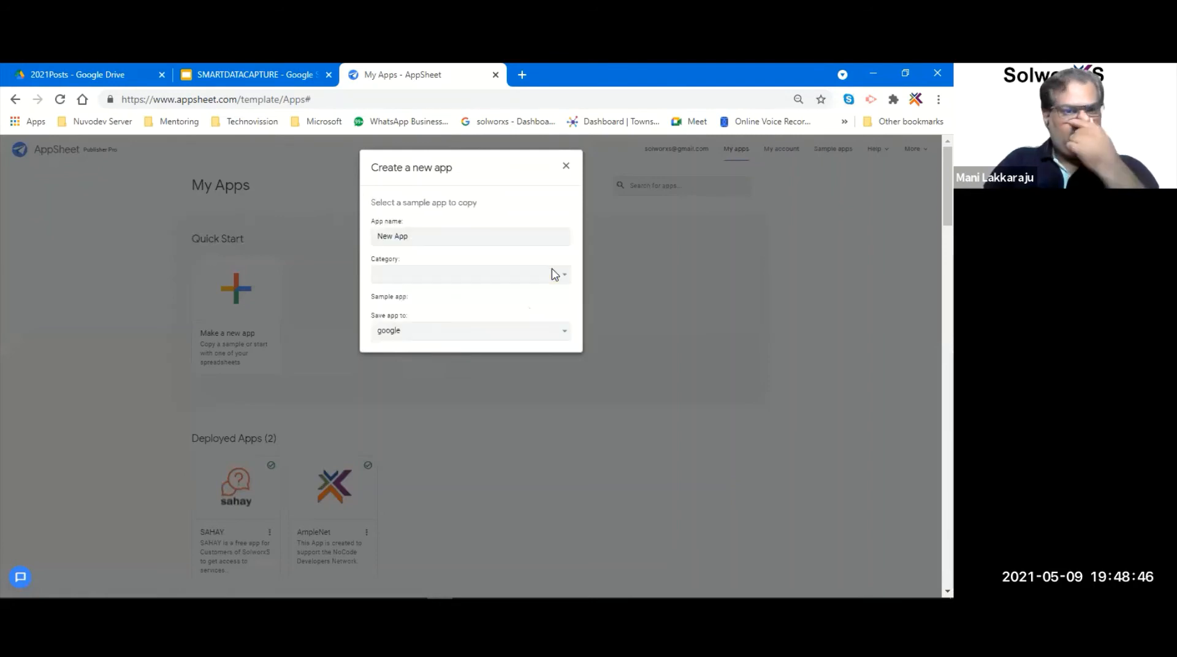
click(515, 279)
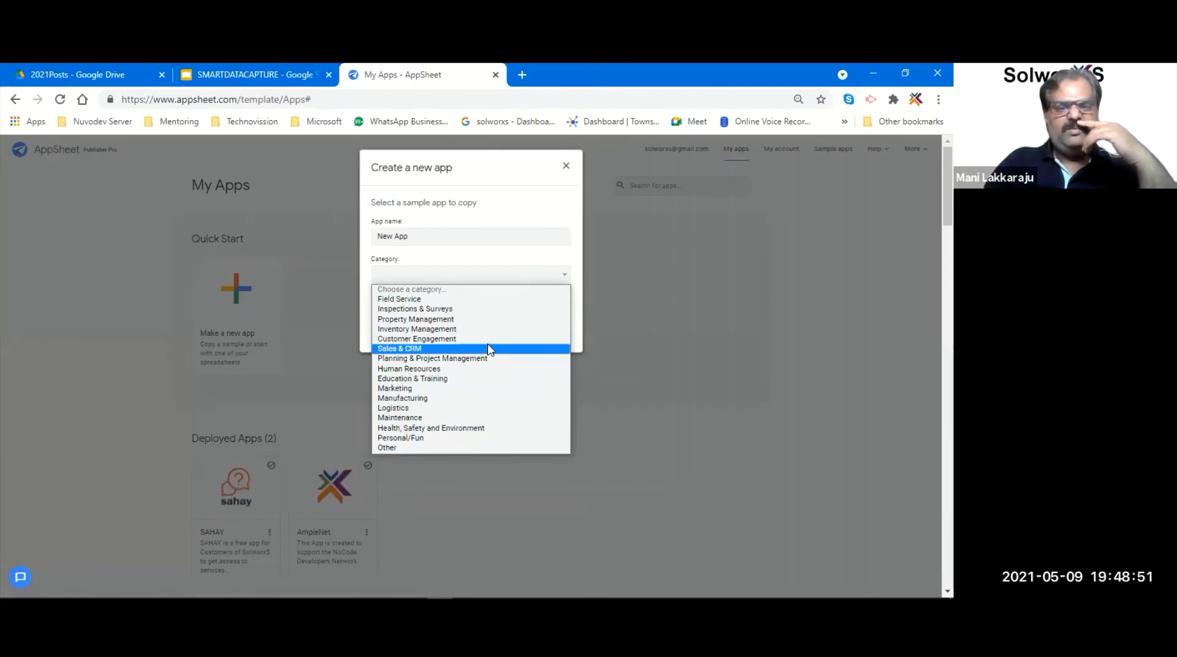
click(547, 185)
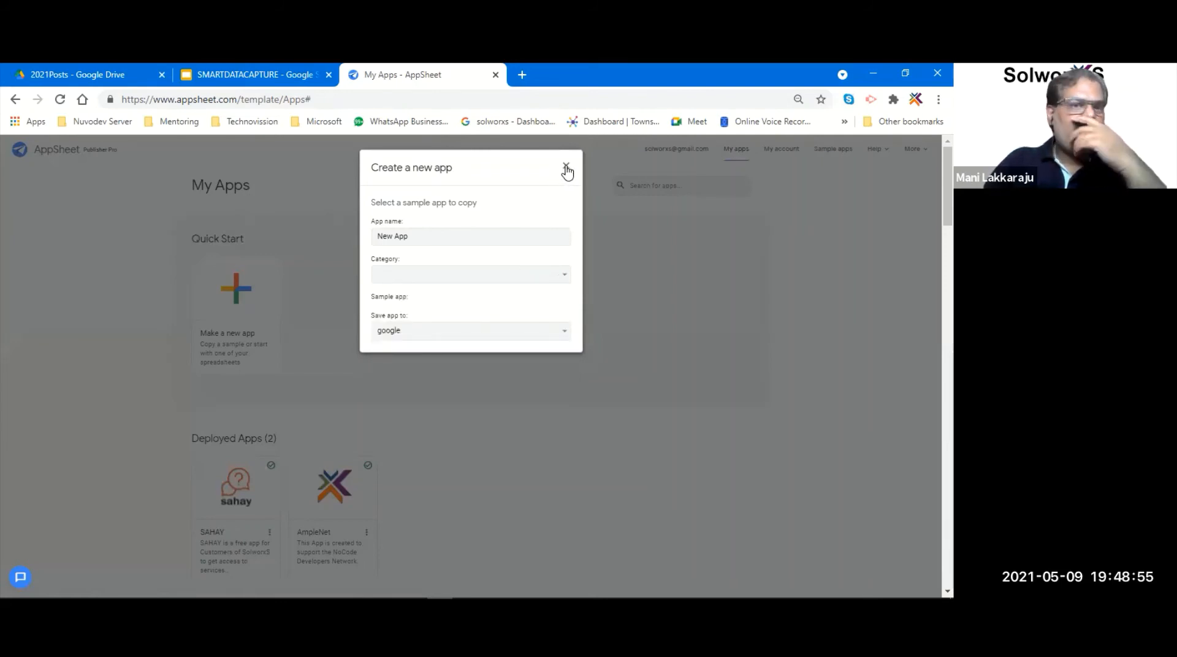
click(567, 169)
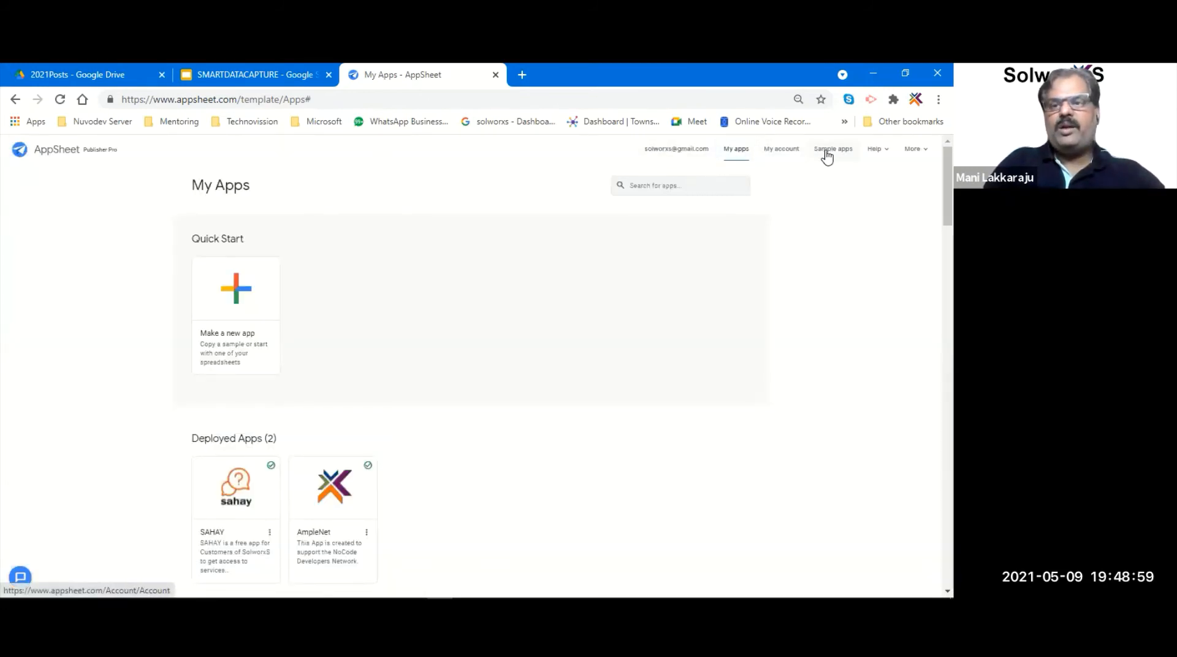
- Browse sample apps filtered by the Agriculture industry and the E-Commerce function
click(827, 156)
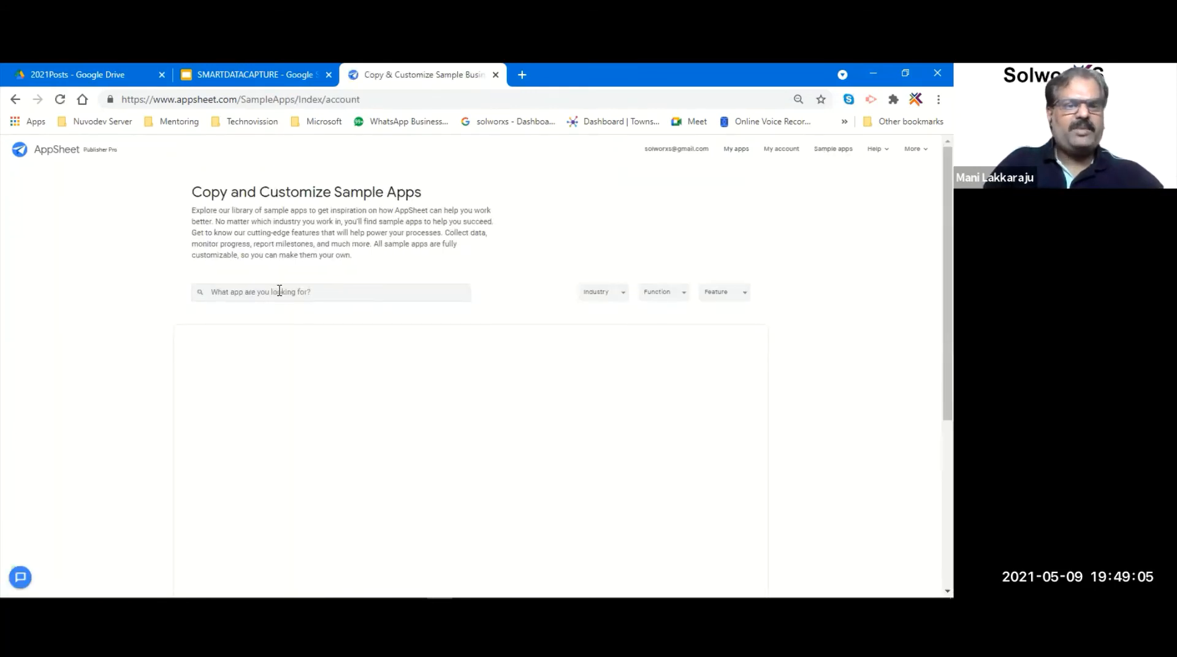
click(624, 294)
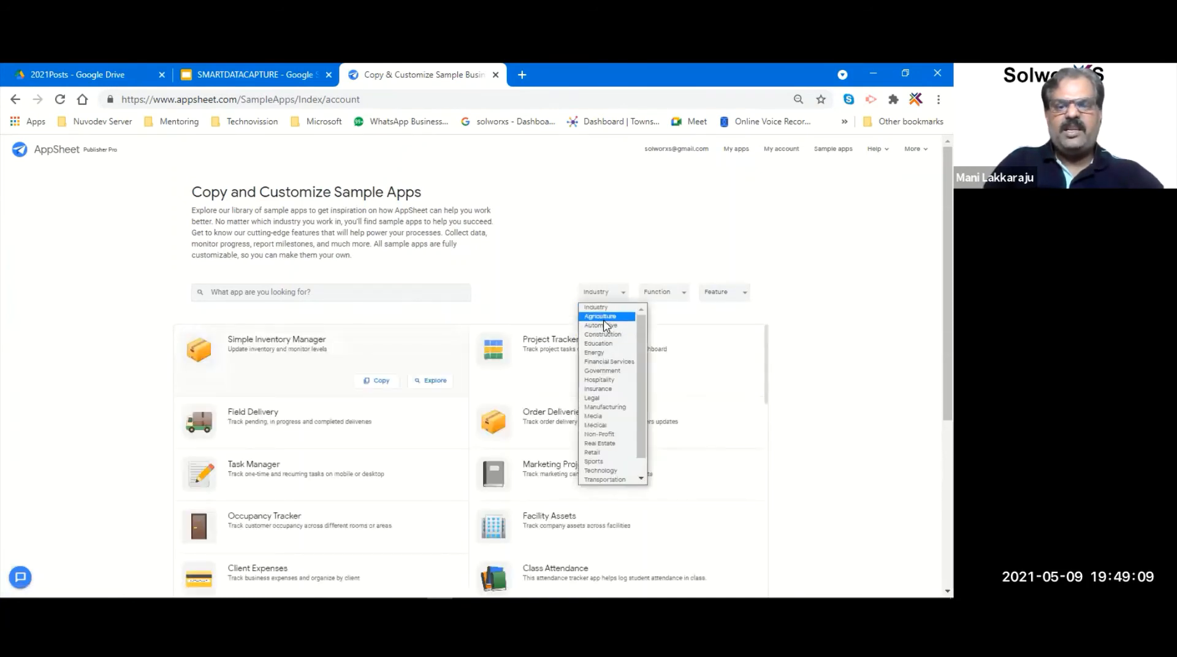
click(604, 317)
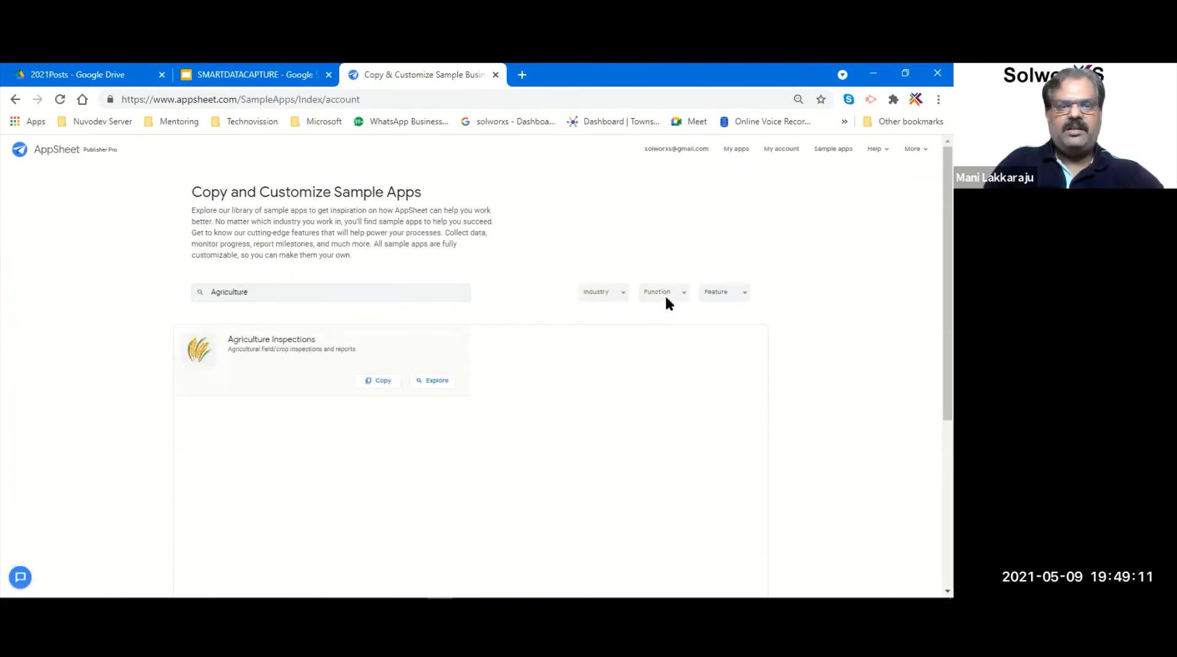
click(665, 293)
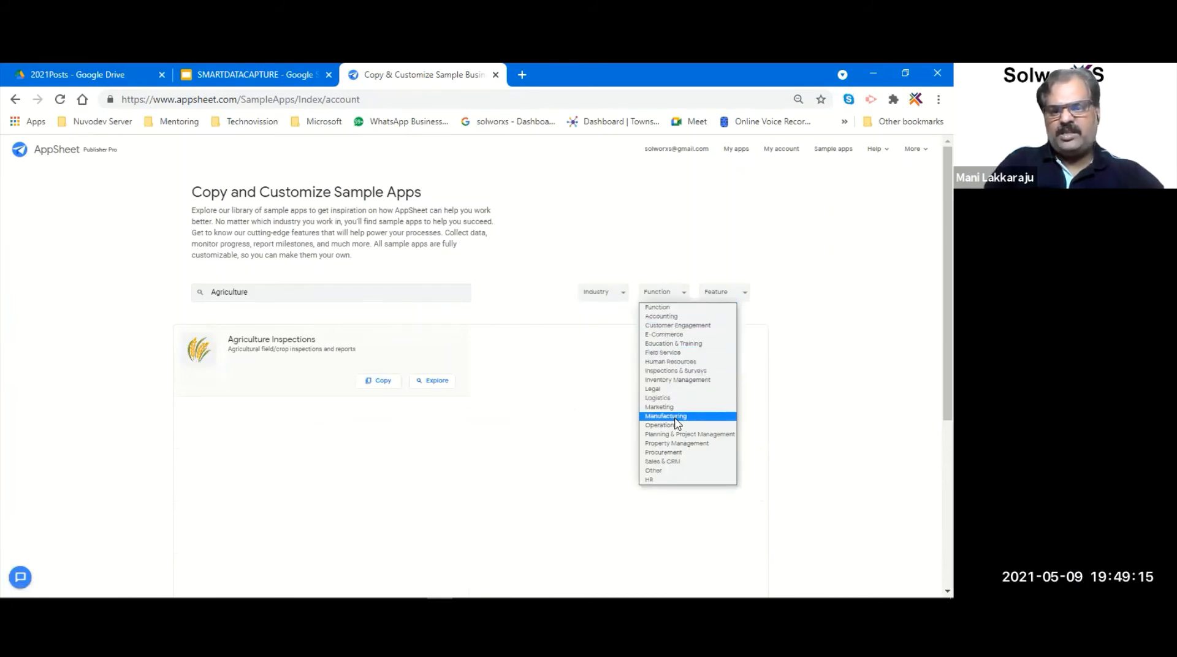
click(672, 334)
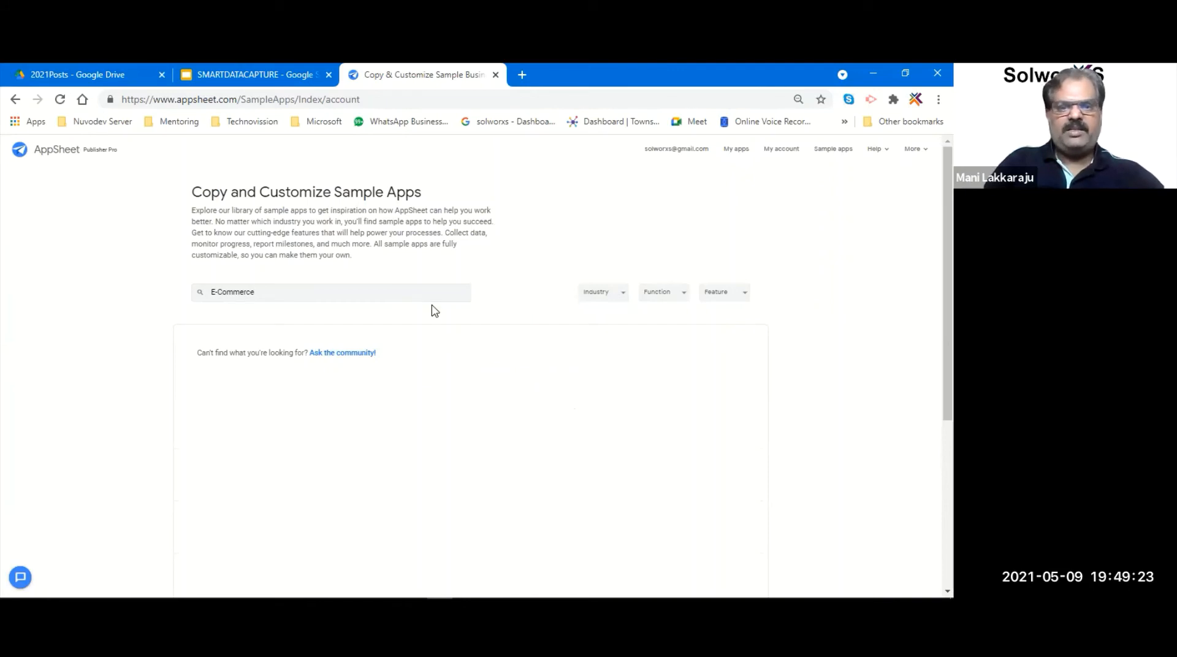
- Clear the E-Commerce search to list all sample apps, then return to My Apps
triple_click(411, 293)
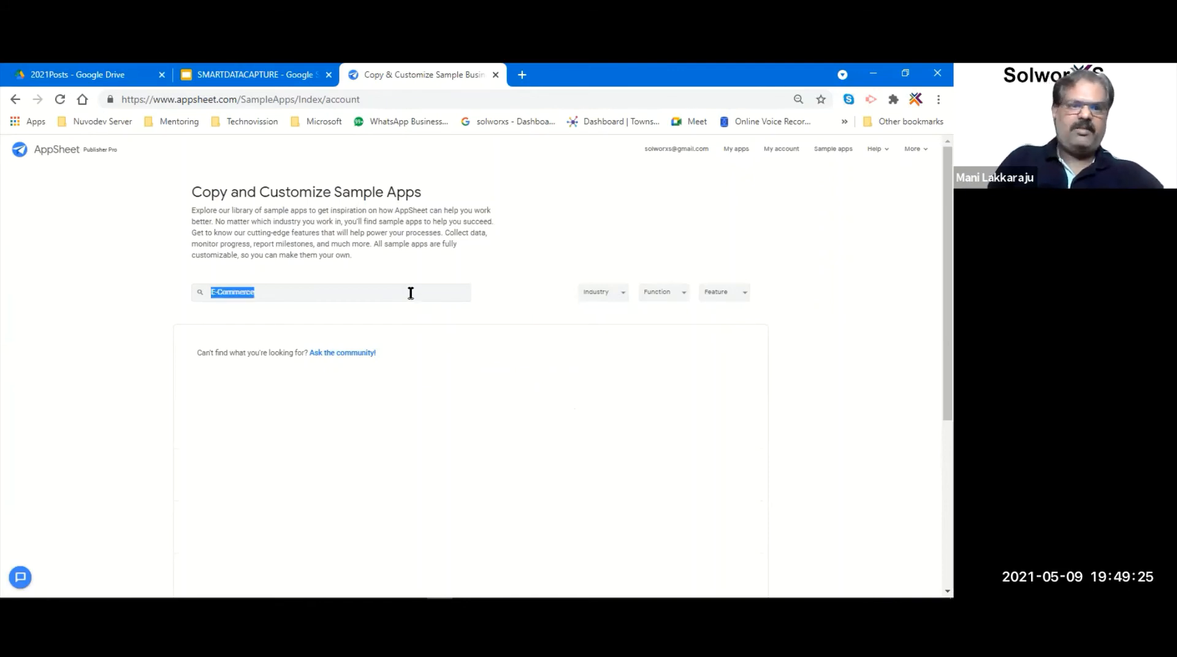
key(BackSpace)
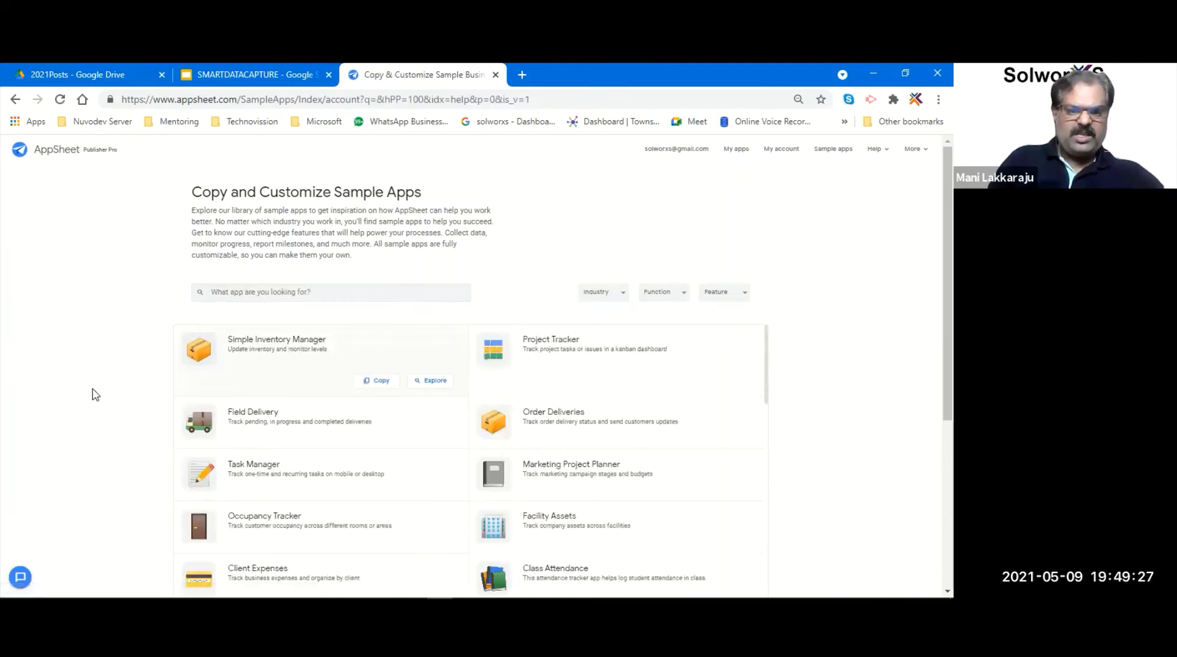
scroll(96, 398, down, 3)
scroll(96, 394, up, 4)
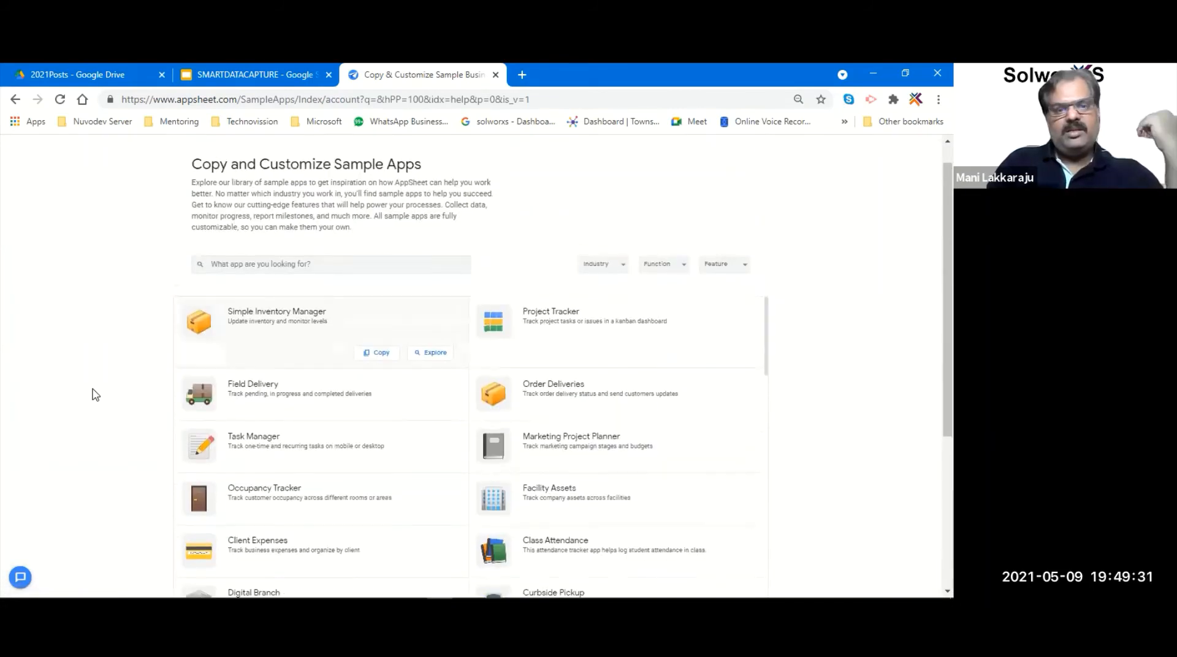
scroll(95, 395, up, 1)
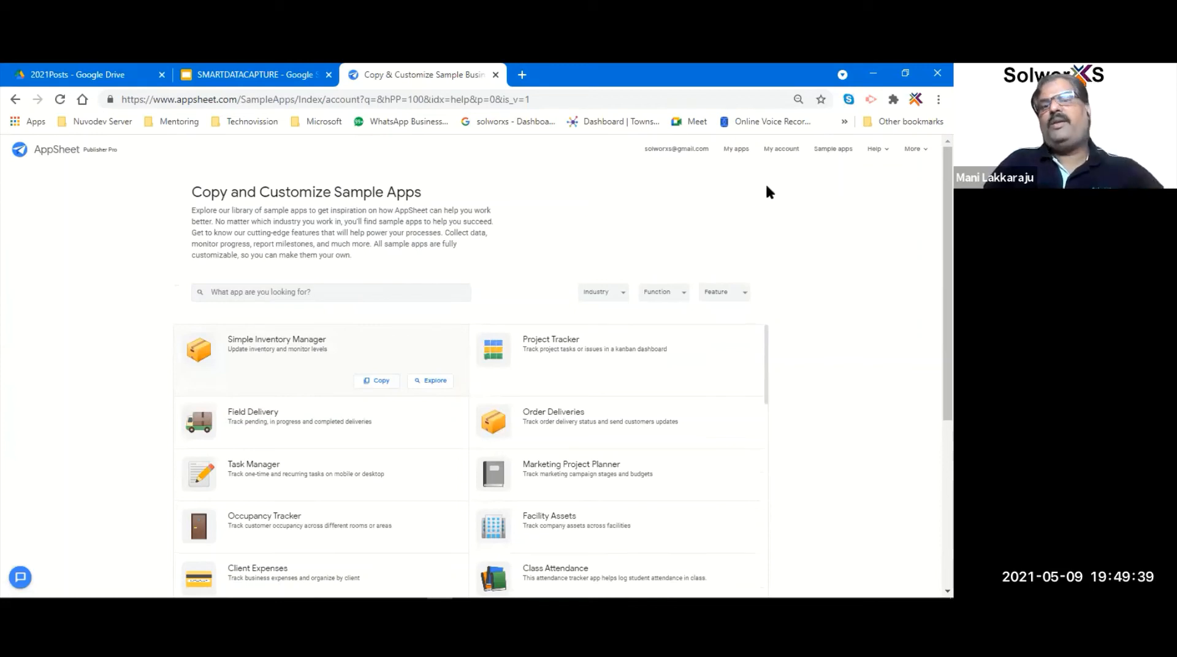
click(734, 150)
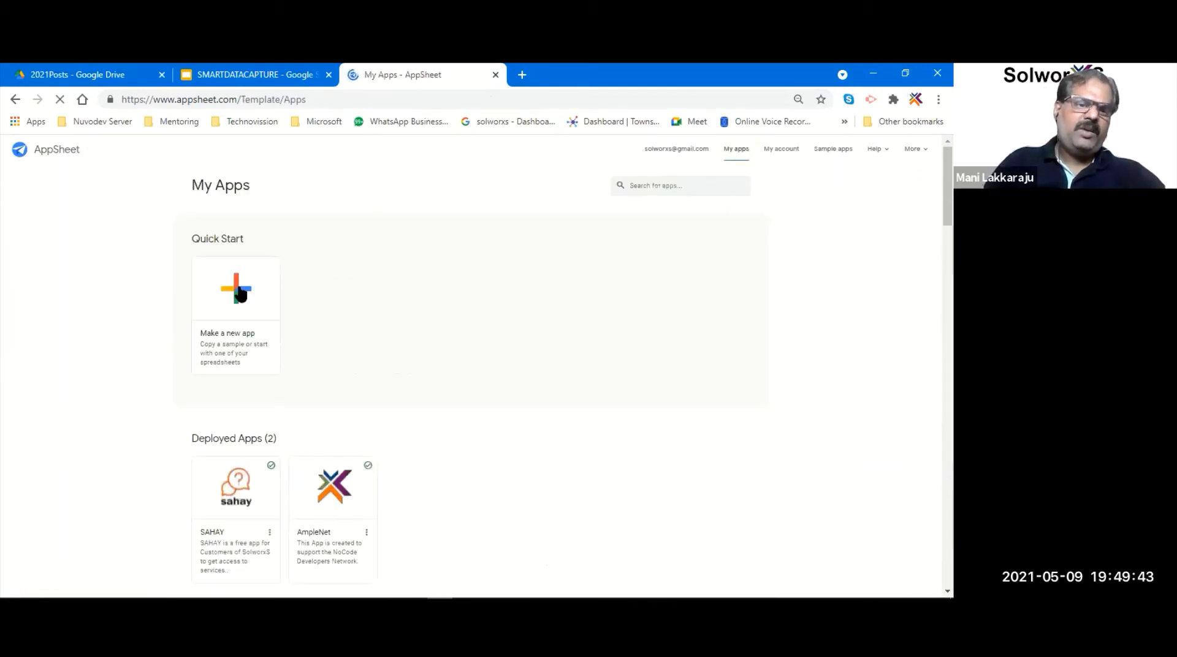
- Try starting an app from an idea, then reopen Create a new app from My Apps
click(240, 294)
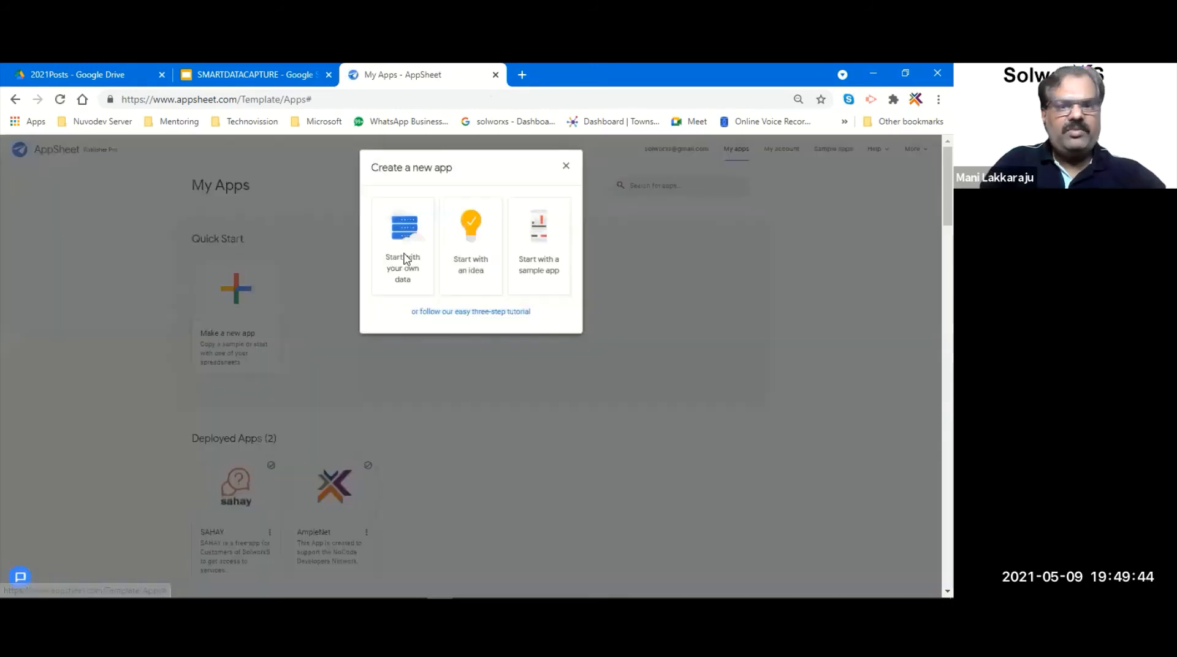
click(470, 239)
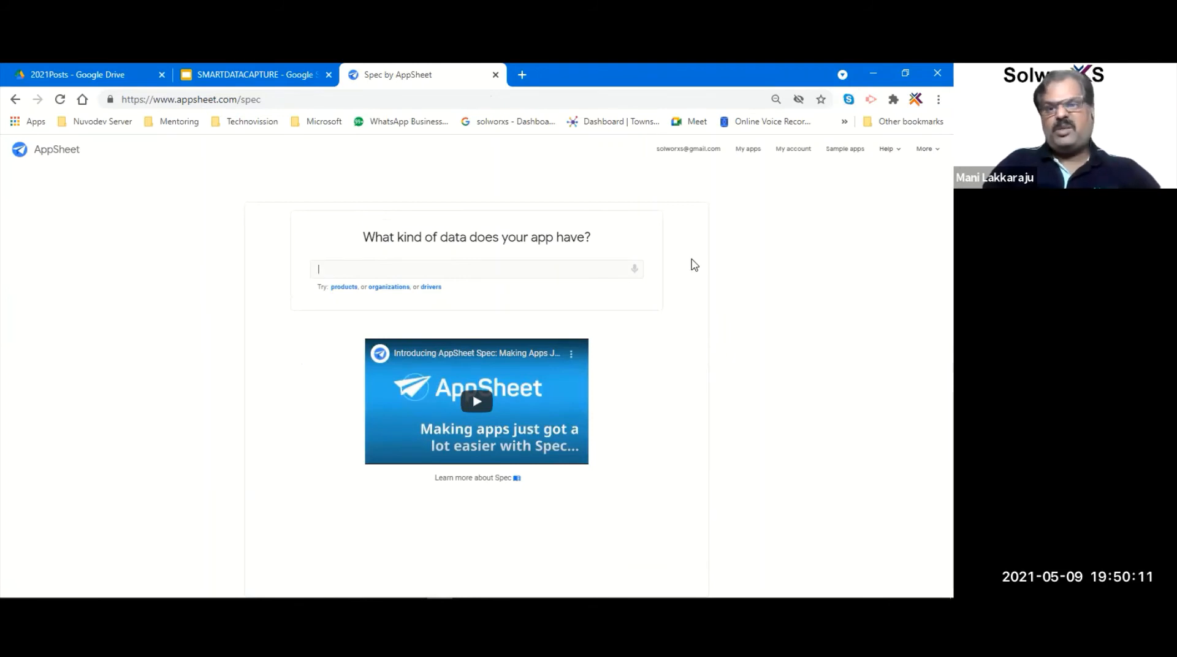
click(747, 161)
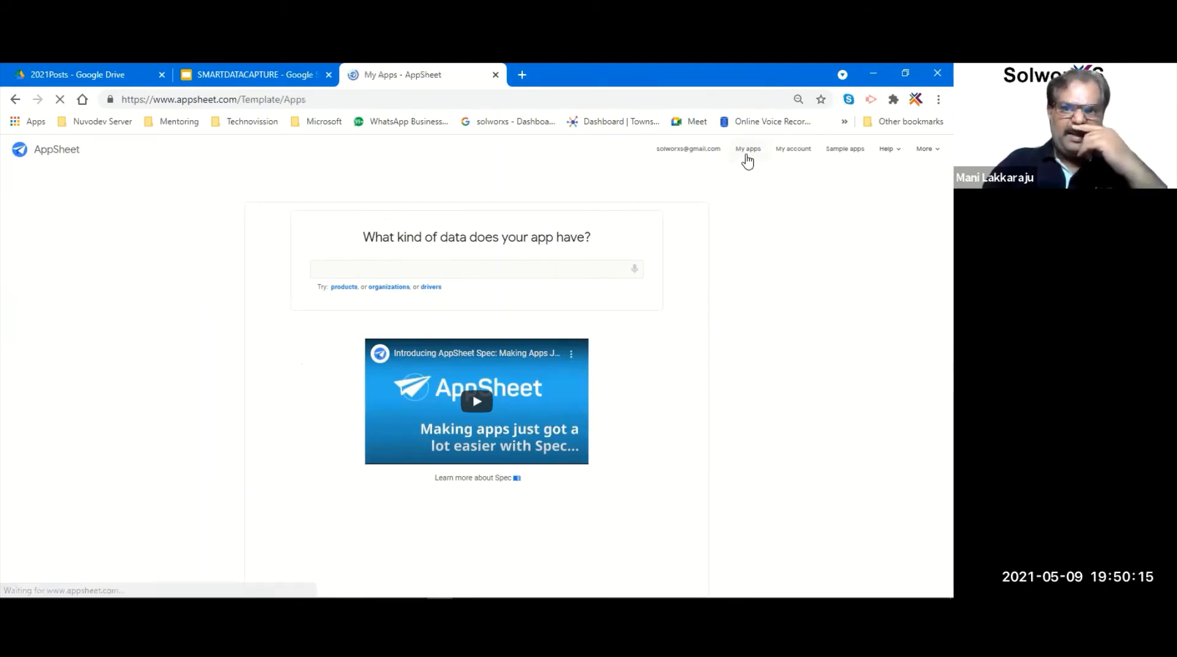
click(226, 289)
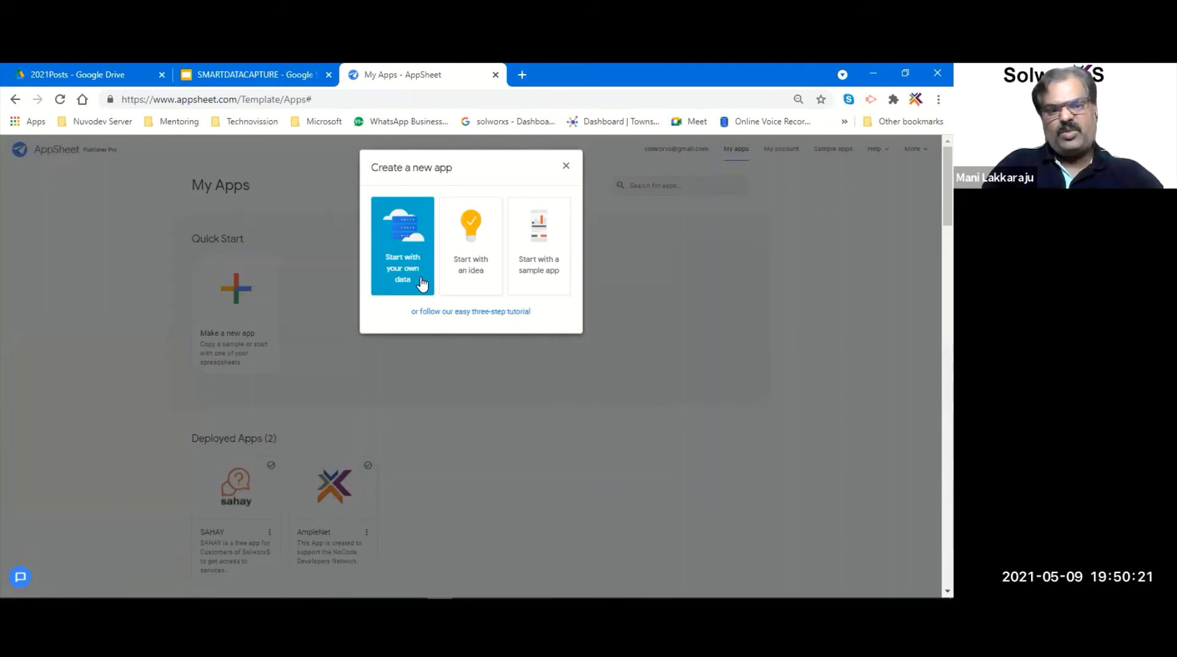
- Name the own-data app KYC1 with category Sales & CRM and proceed to choosing data
click(422, 282)
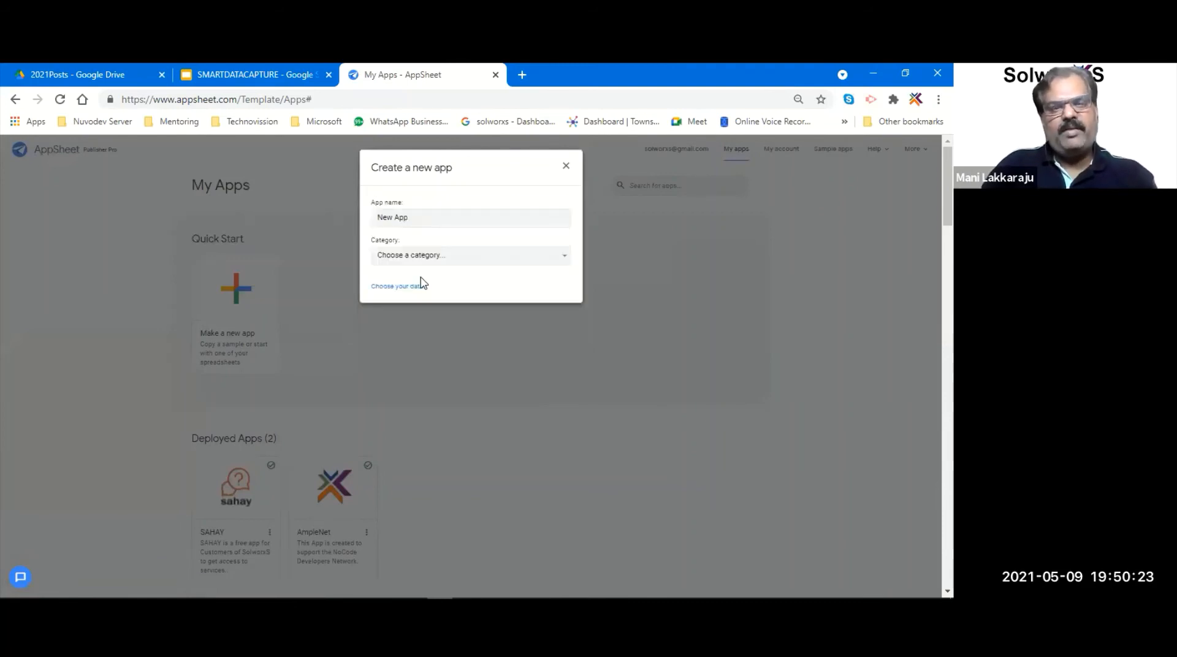
triple_click(437, 217)
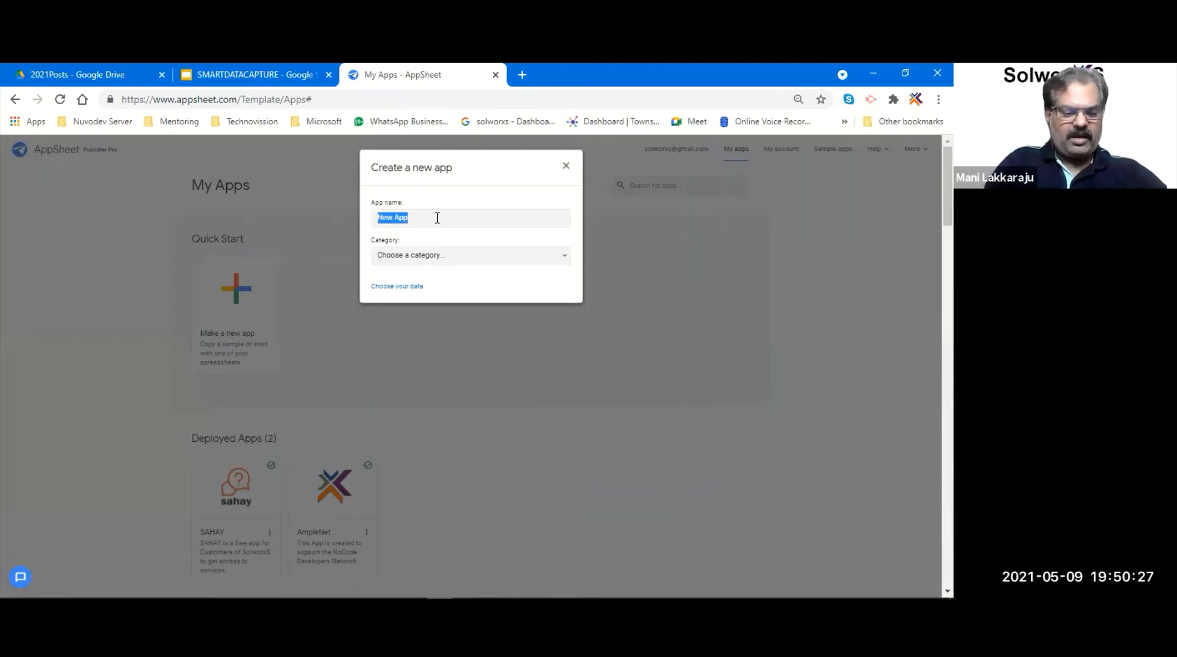
text(KYC1)
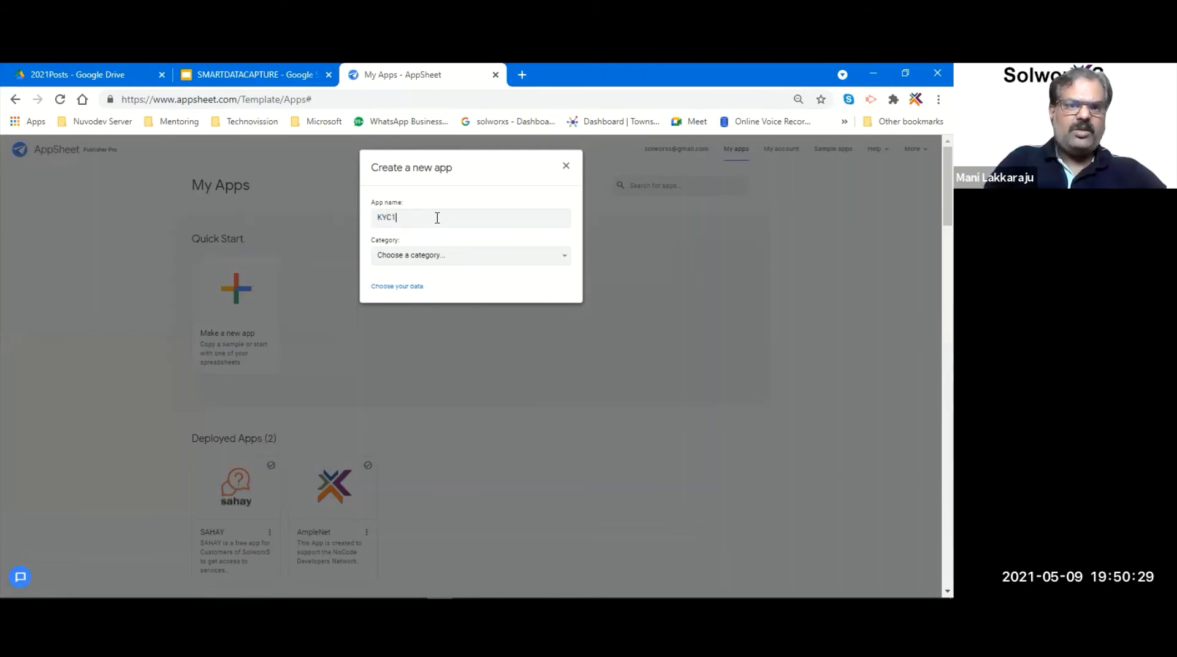
click(463, 257)
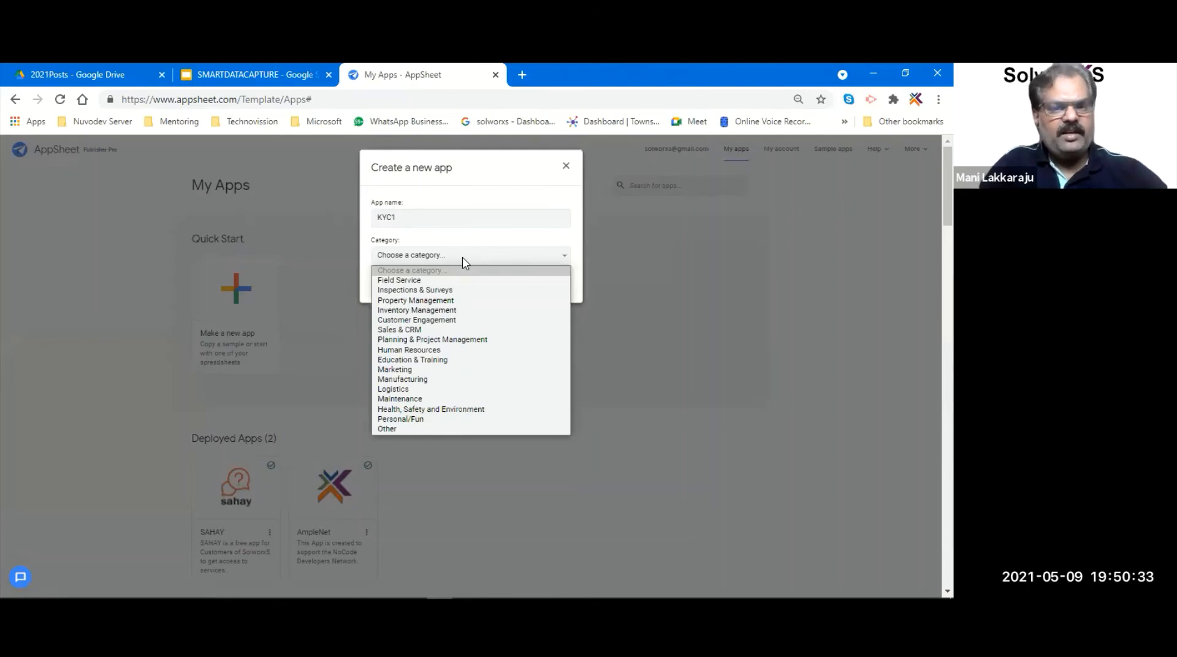
click(438, 331)
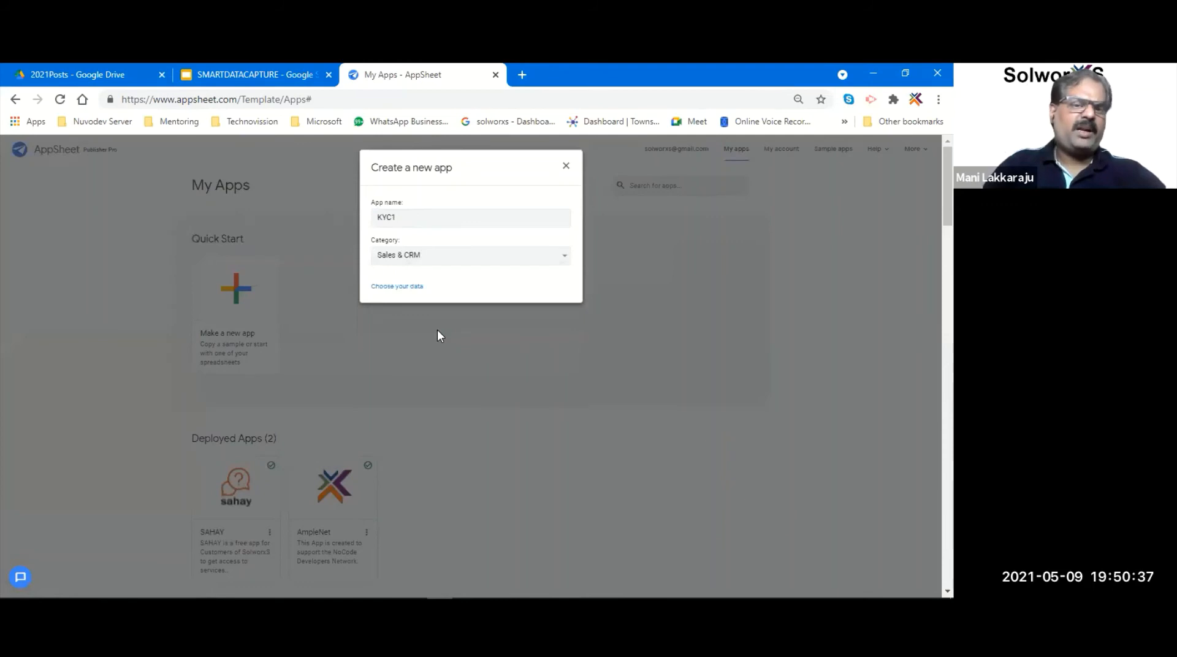
click(398, 289)
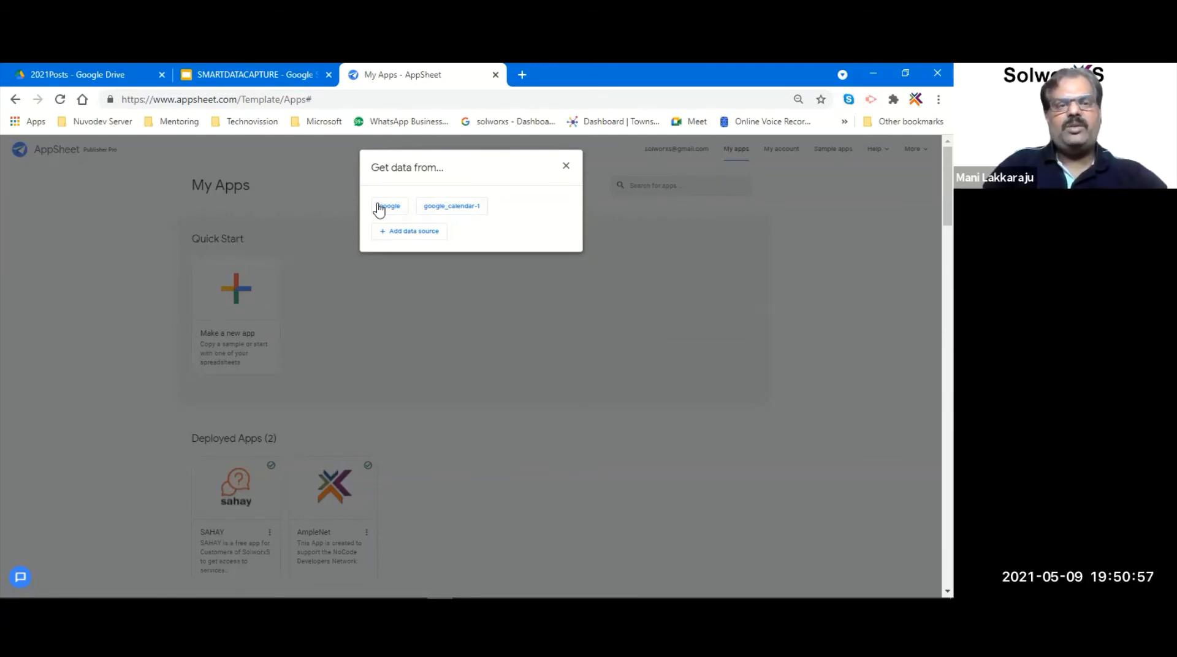
- Select SMARTDATACAPTURE from Google Drive's 01SolworxS > Workshops folder as the app's data
click(379, 207)
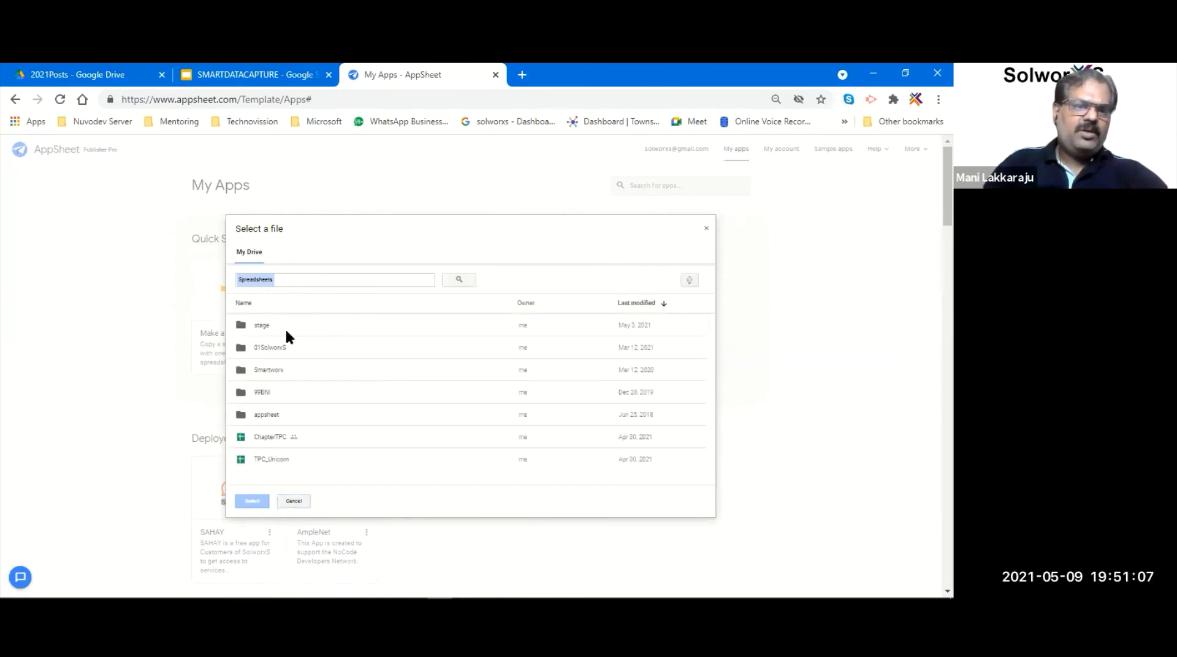
double_click(274, 349)
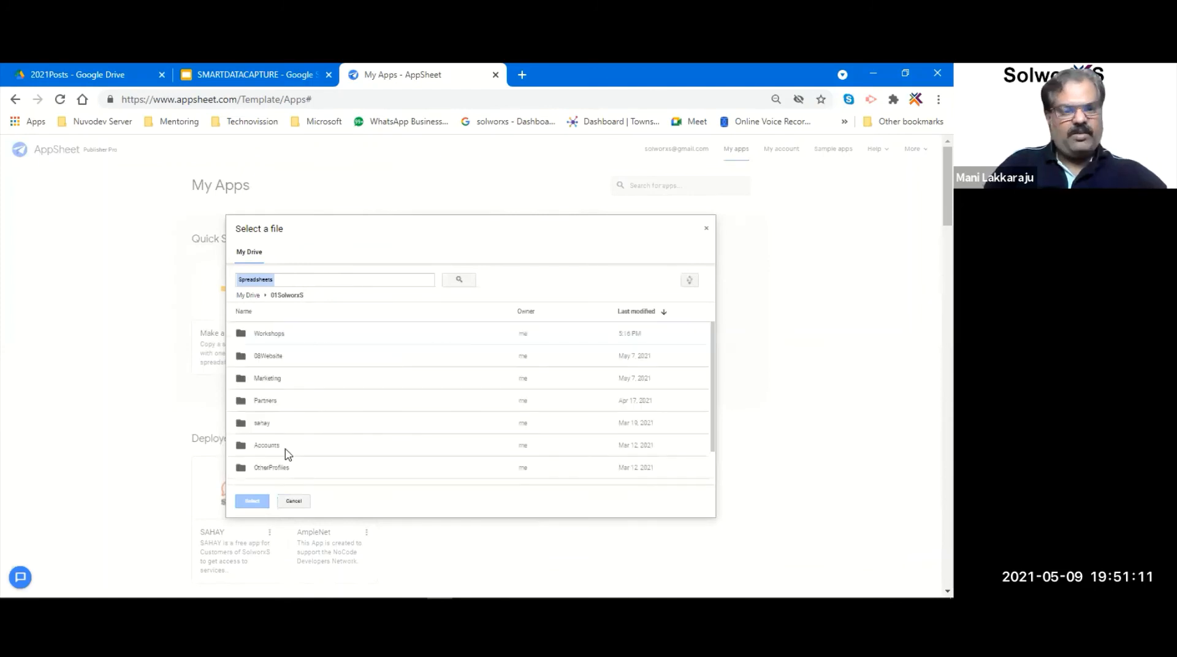
double_click(280, 333)
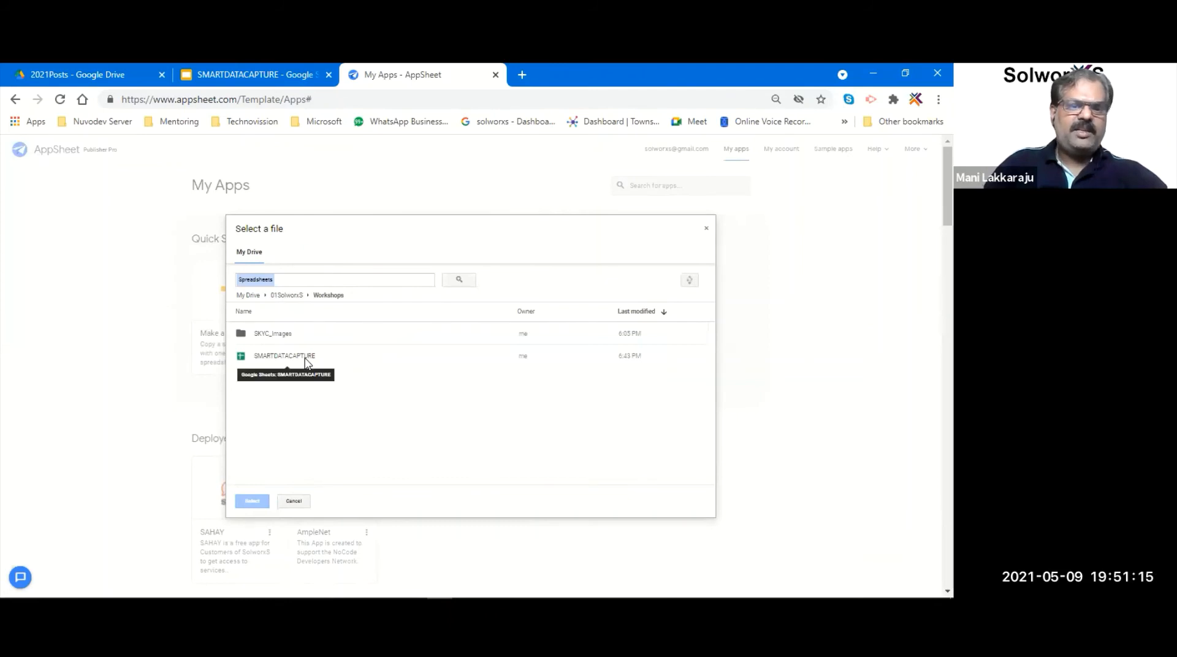
click(306, 359)
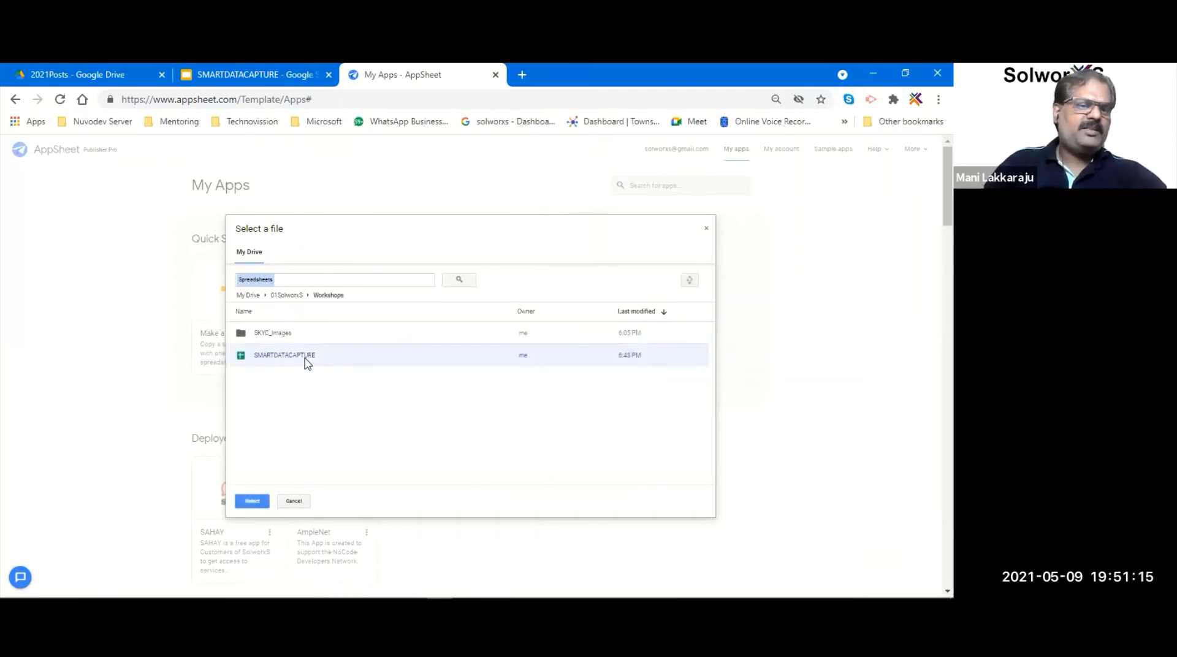
click(251, 501)
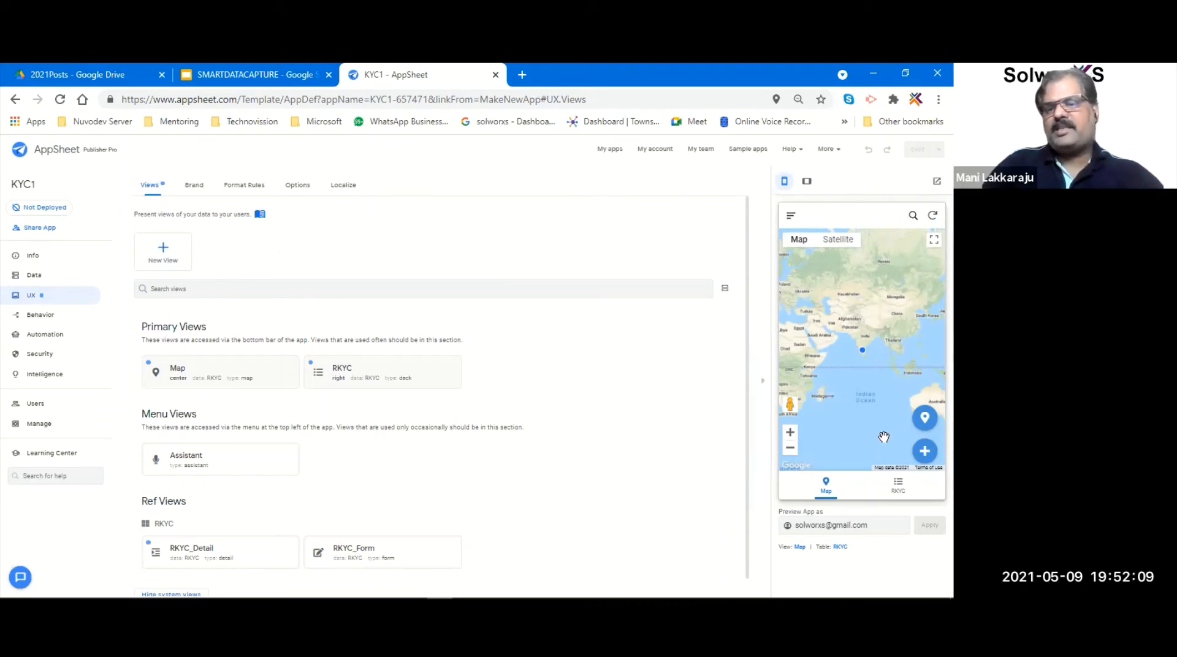
- Open a blank RKYC form in the KYC1 preview and scroll through its fields
click(897, 487)
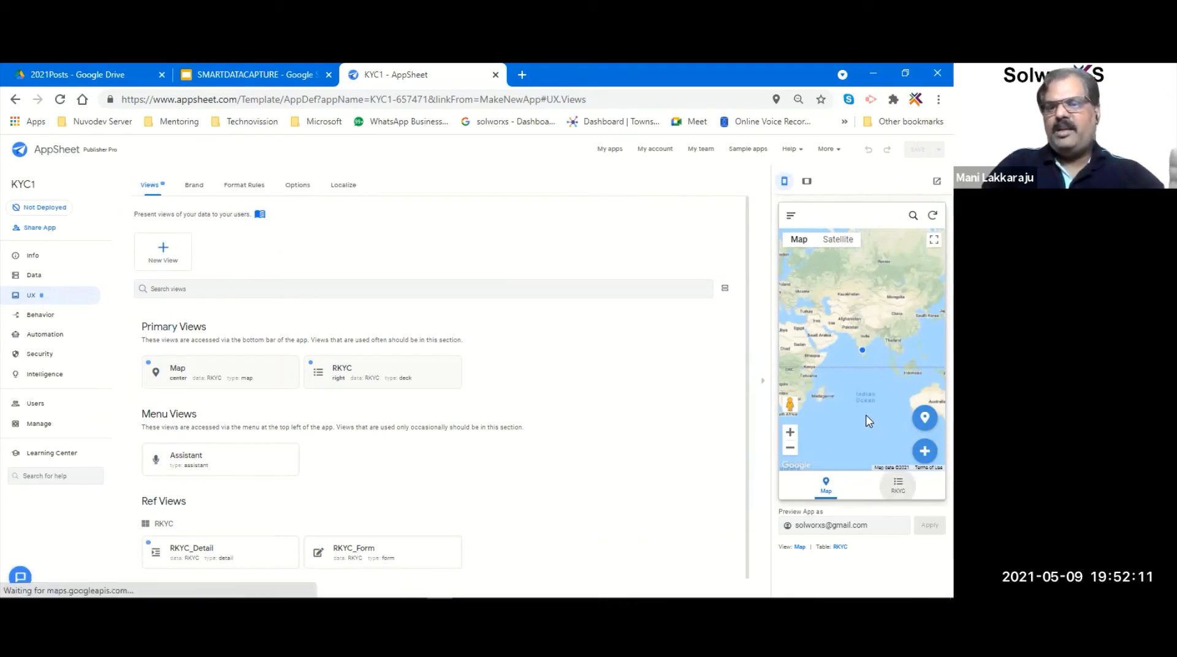
click(924, 452)
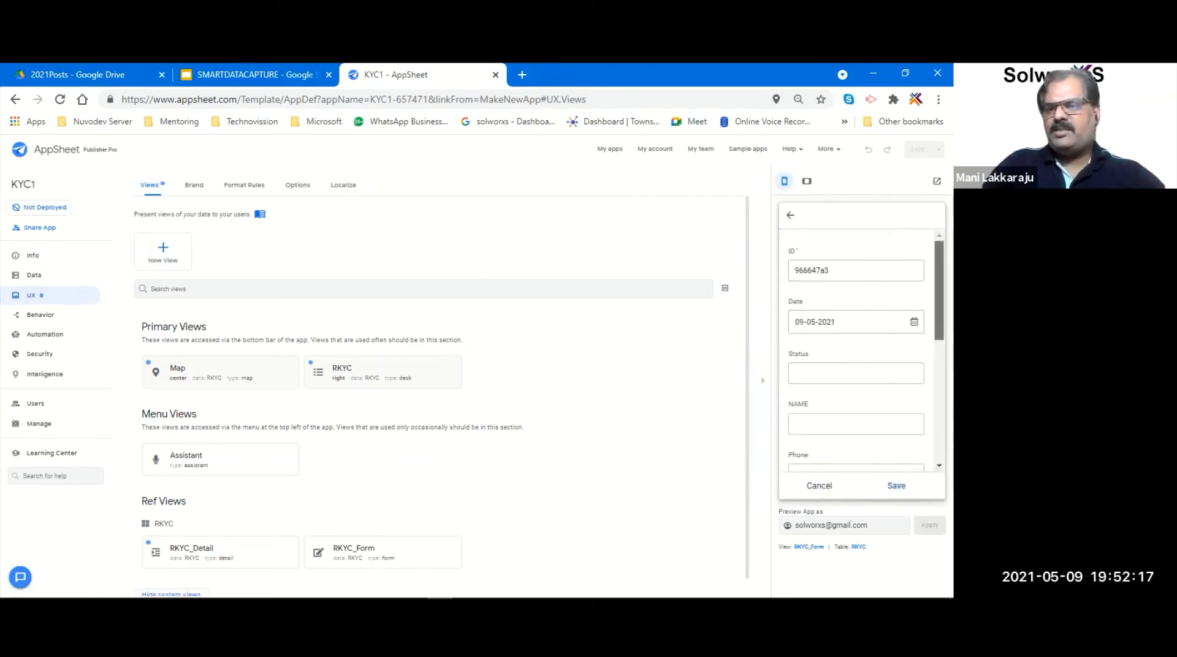
scroll(858, 349, down, 5)
scroll(858, 349, up, 5)
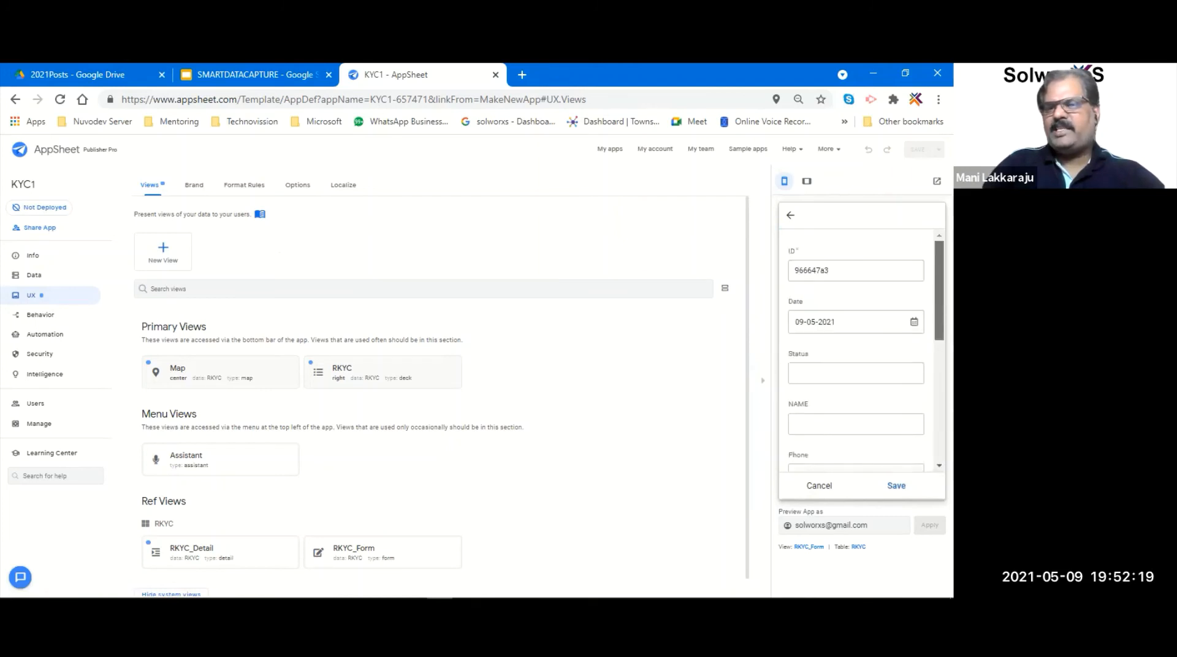
scroll(858, 350, down, 5)
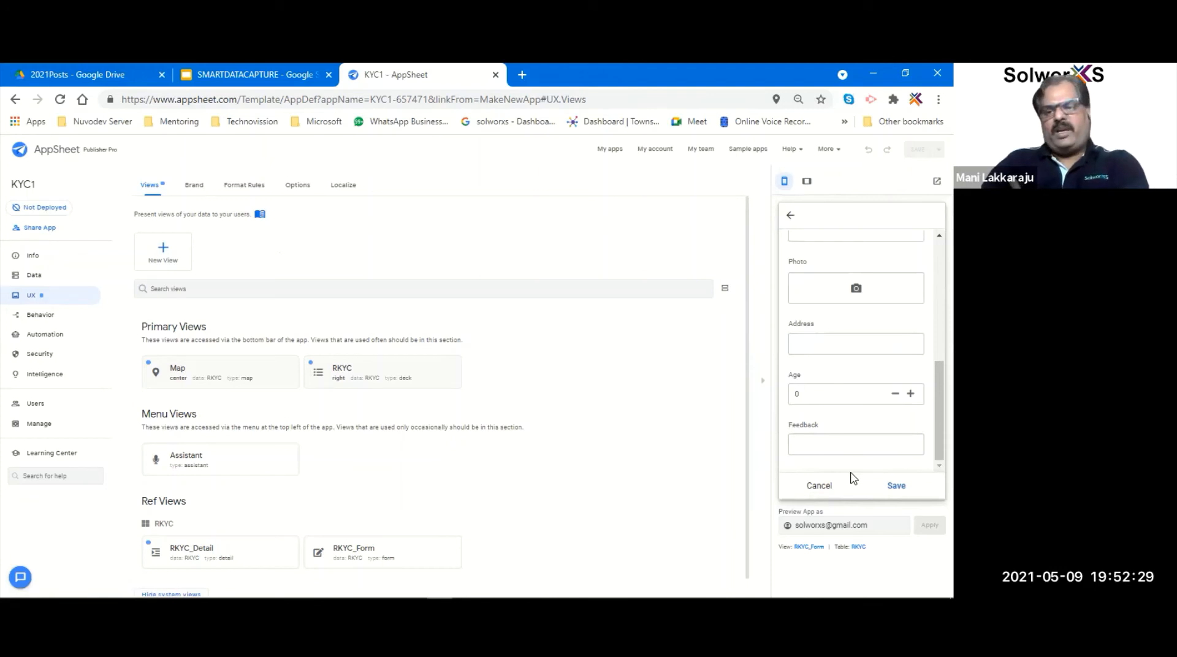
- Start a fresh RKYC record with status NEW and the person's name, phone number and e-mail
click(821, 486)
click(924, 453)
click(810, 377)
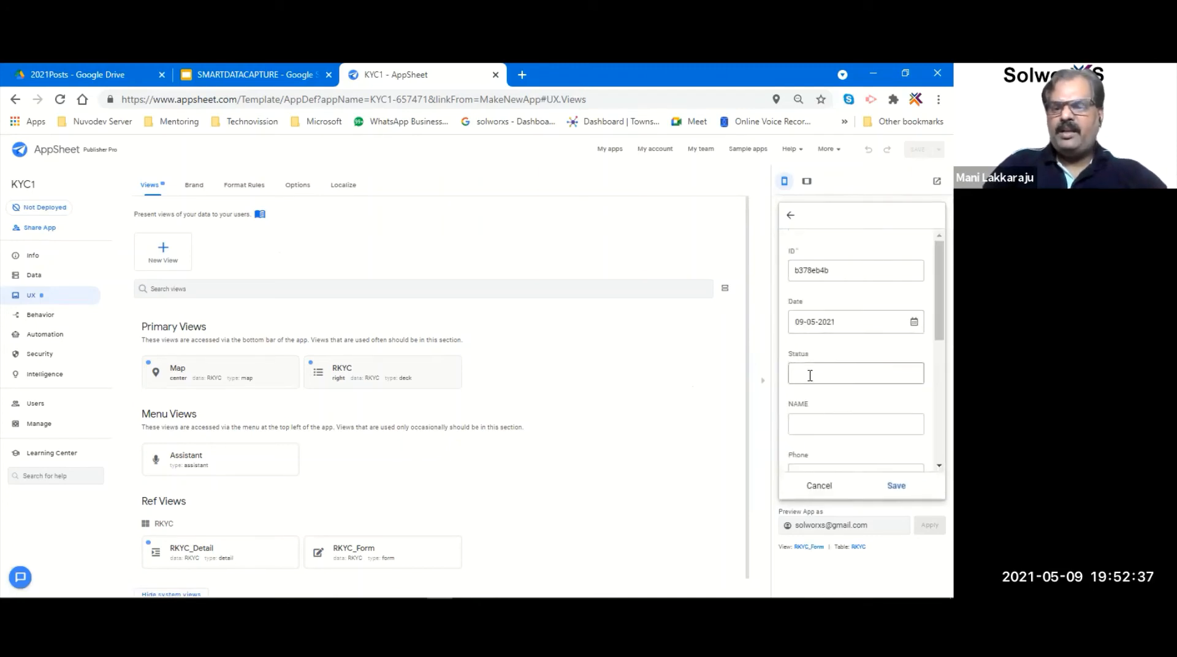
text(NEW)
click(821, 425)
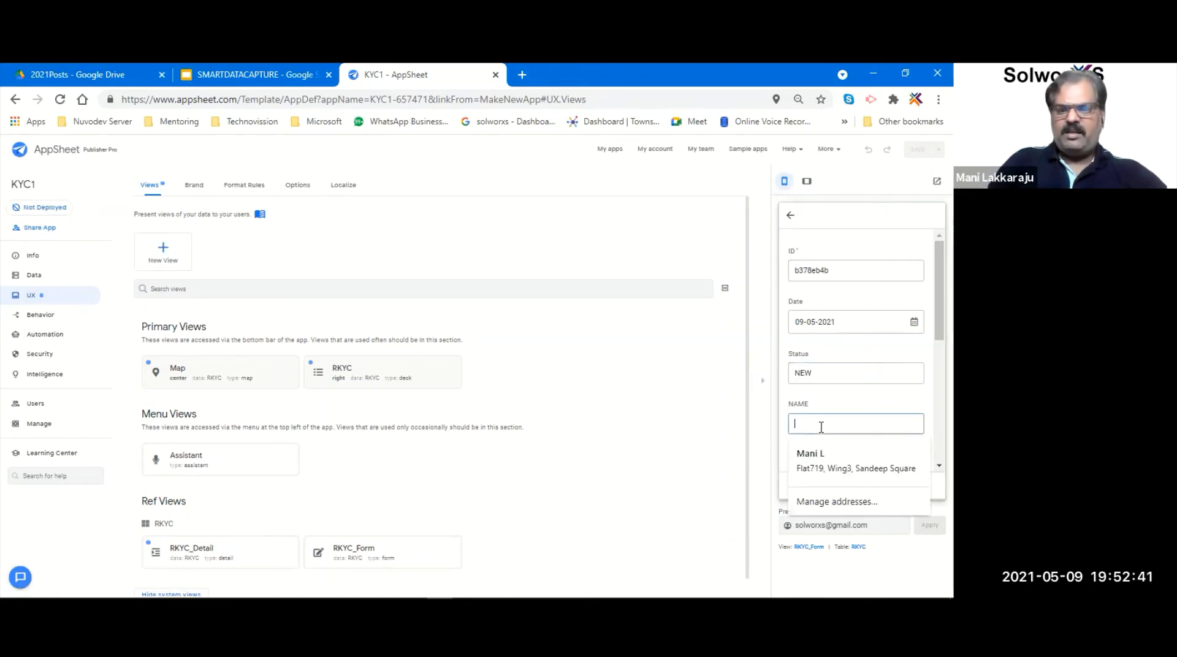
text(Mani)
key(Tab)
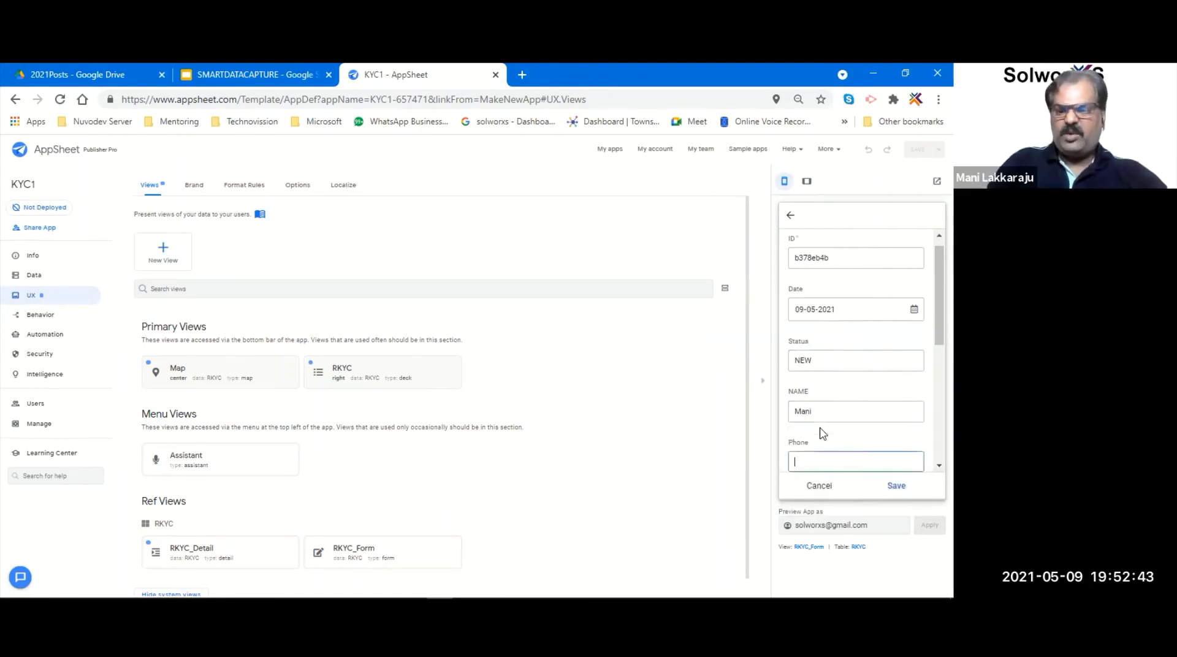
key(Tab)
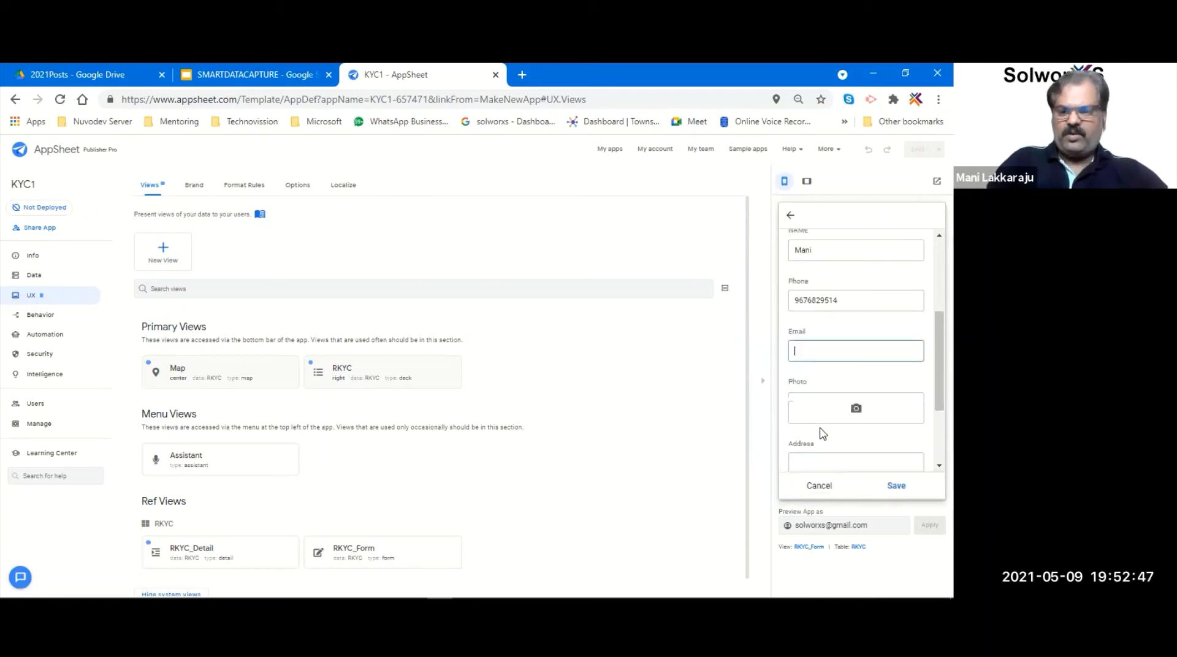
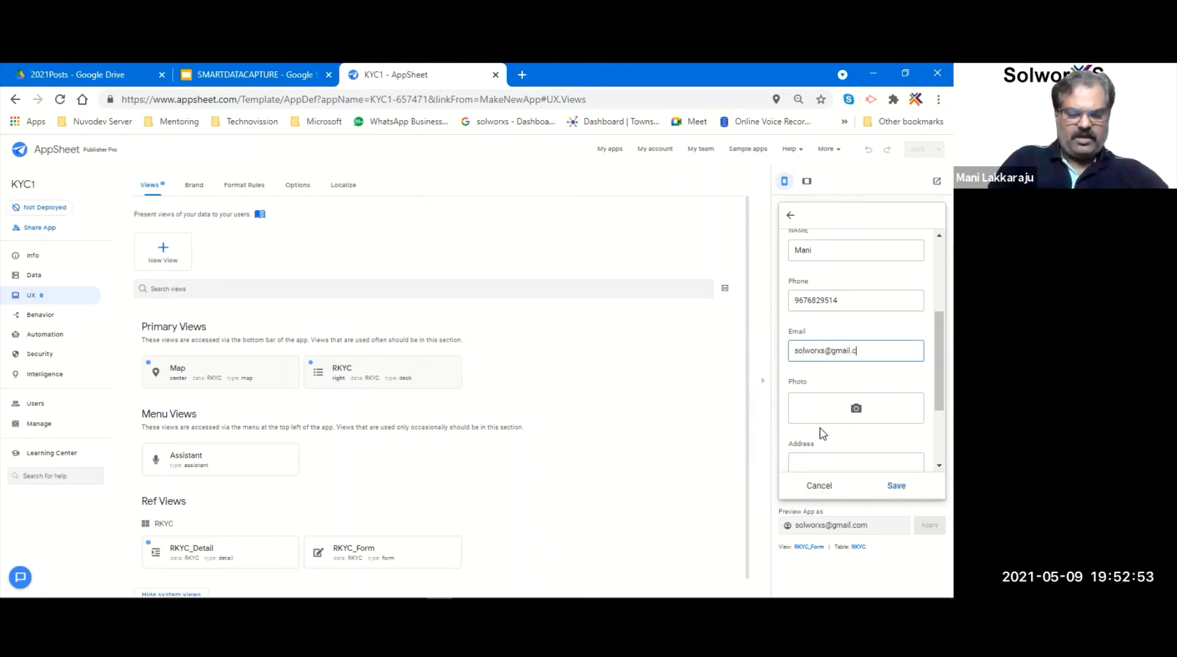
- Attach IMG-20190916-WA0042.jpg as the record's photo
click(850, 409)
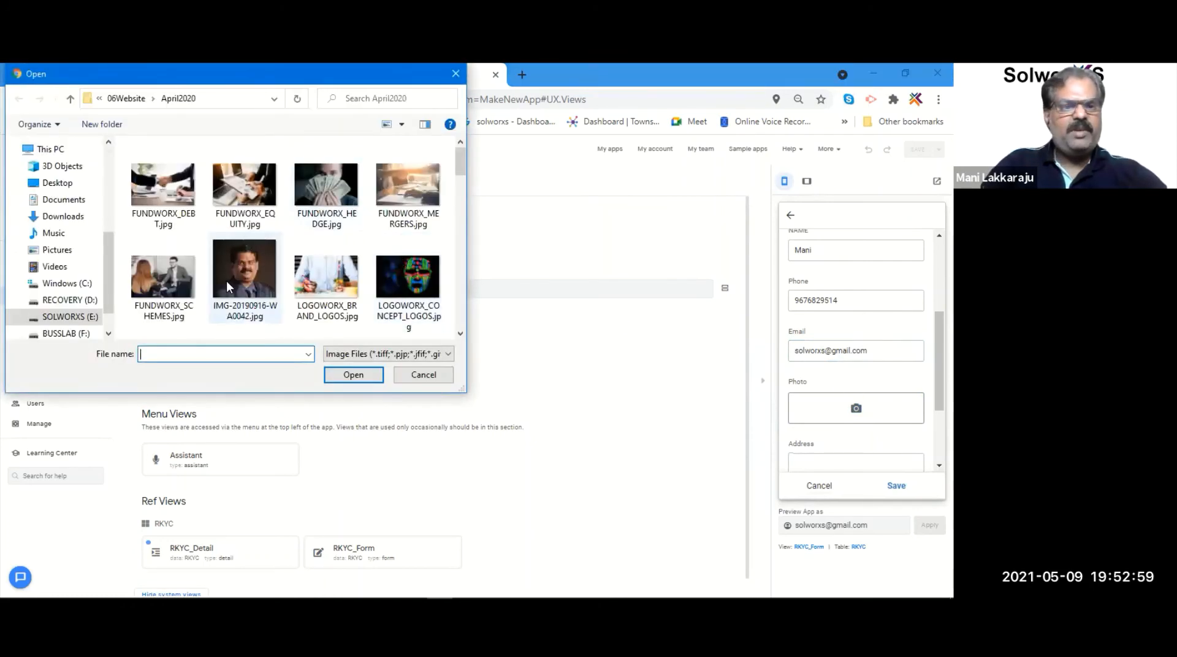
click(273, 282)
click(352, 374)
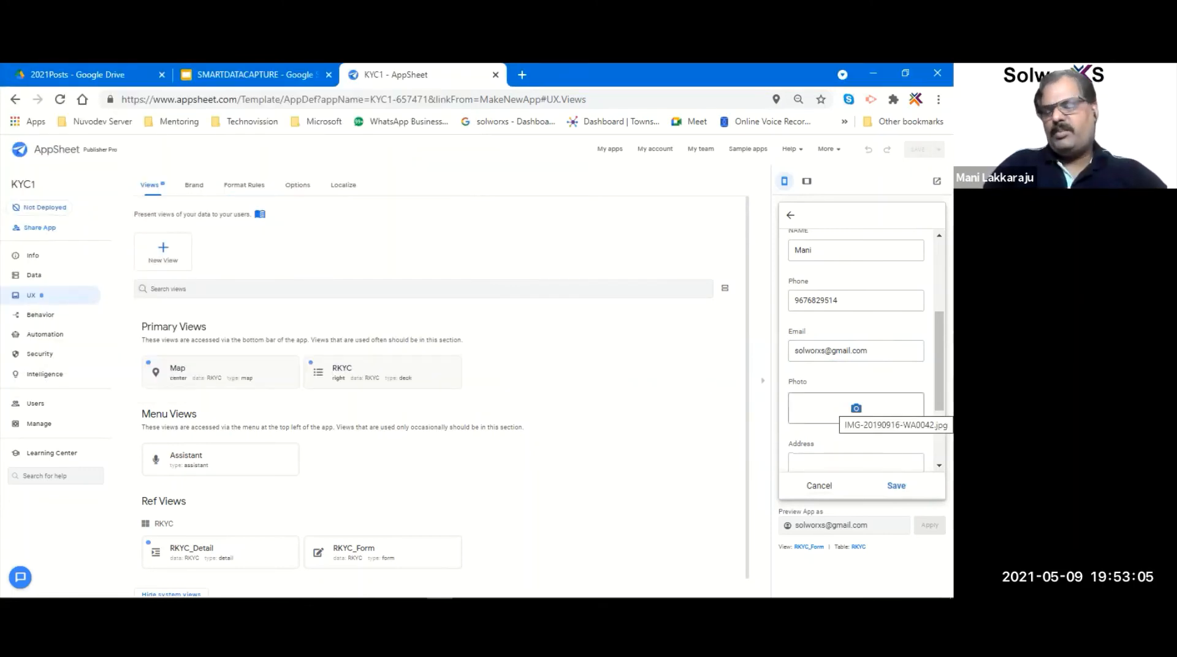
scroll(855, 368, down, 3)
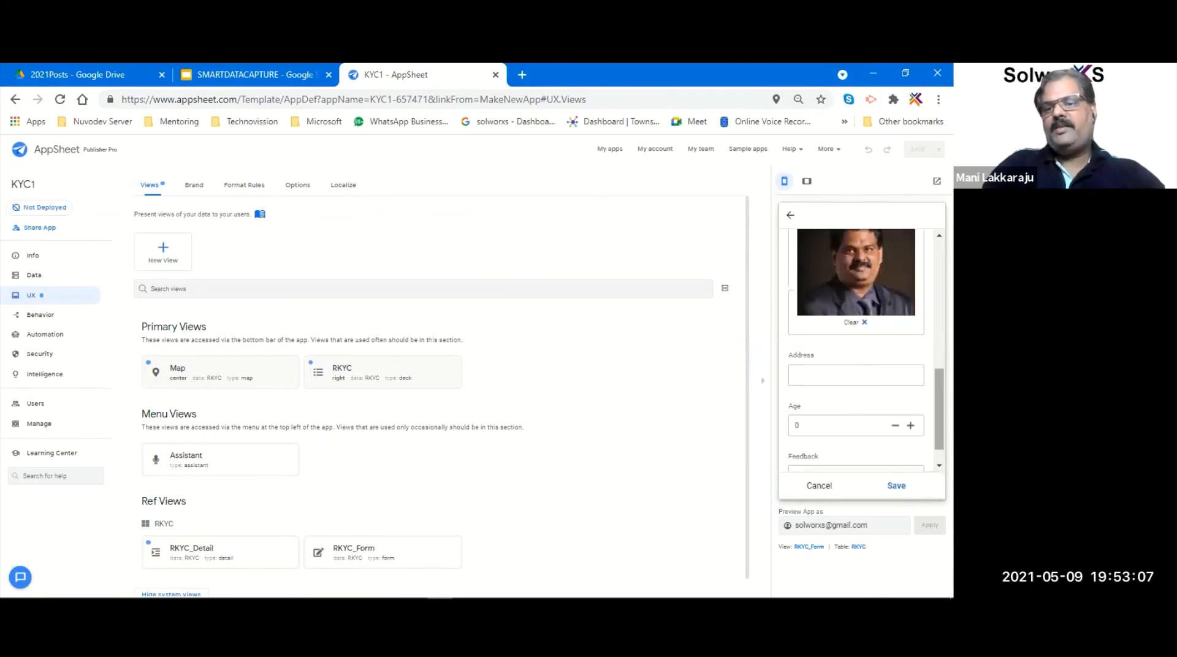
- Set the record's address to the Marathahalli, Bengaluru suggestion
click(835, 376)
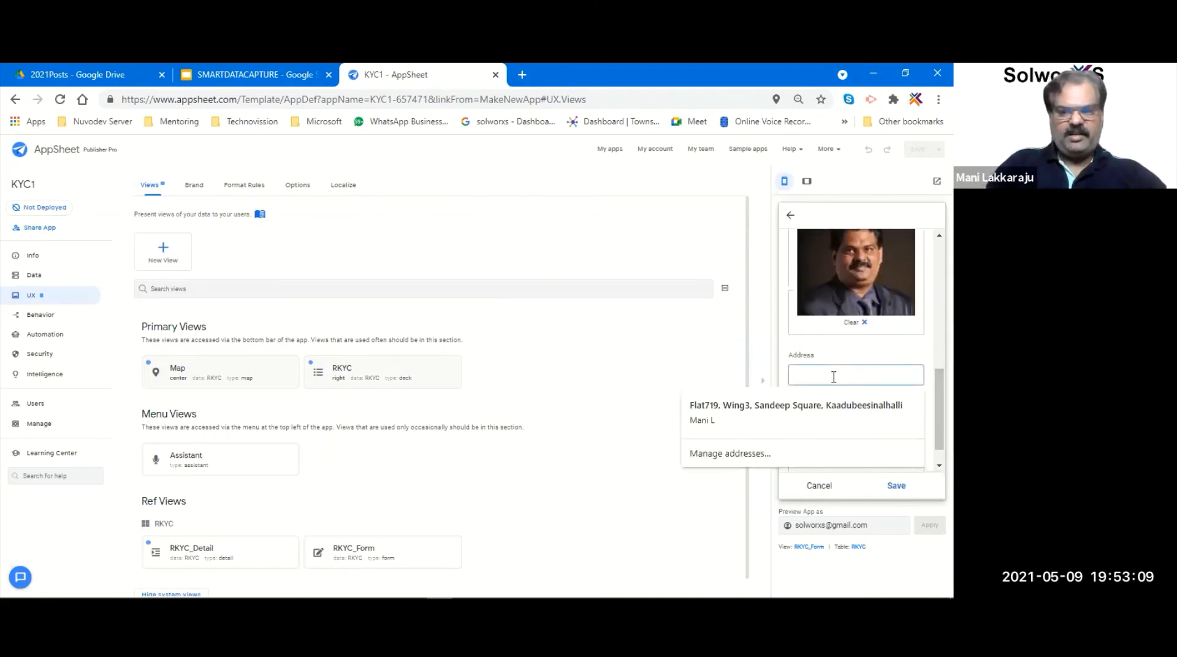
click(815, 409)
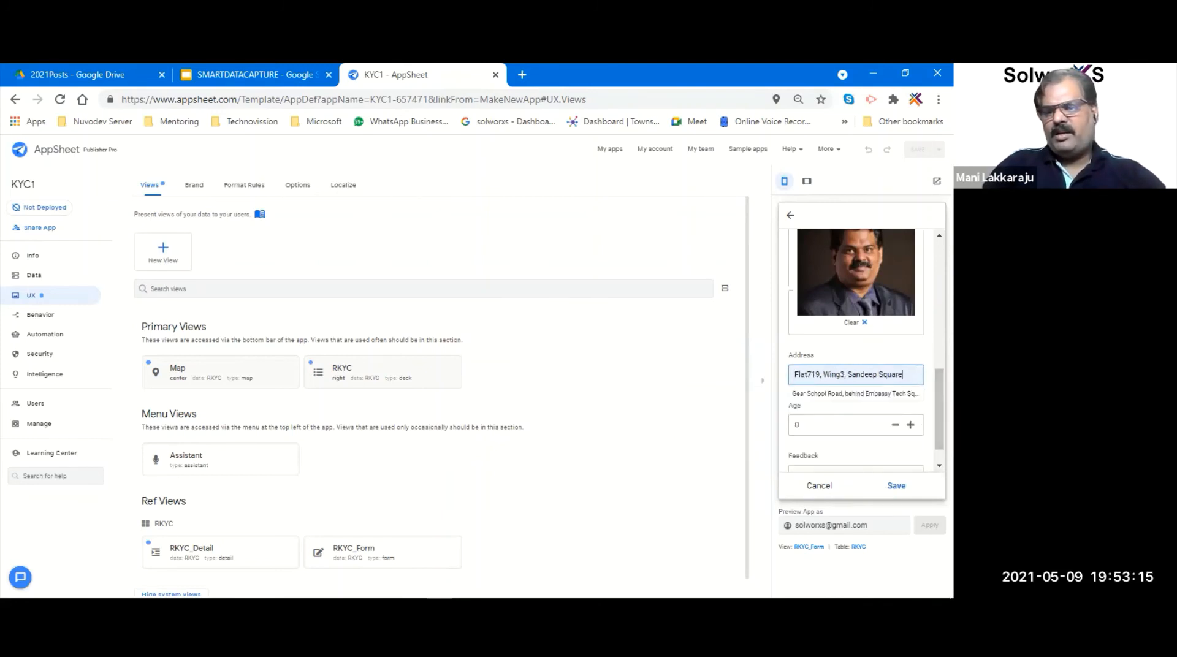
scroll(917, 441, down, 1)
key(ctrl+a)
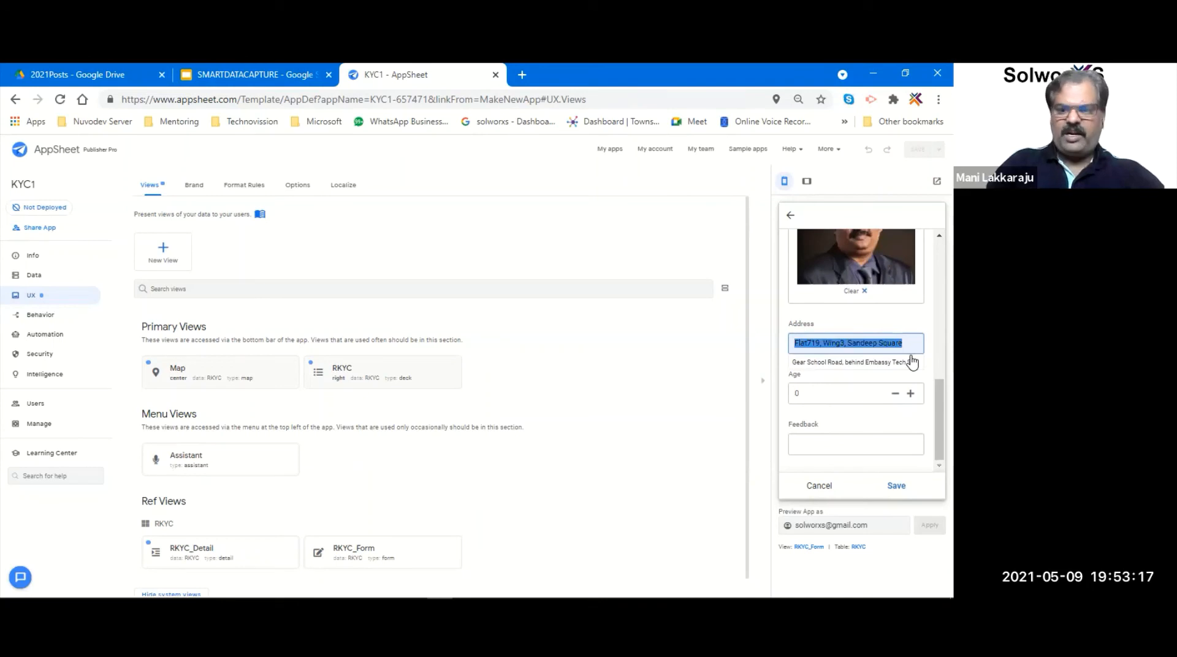
text(martha)
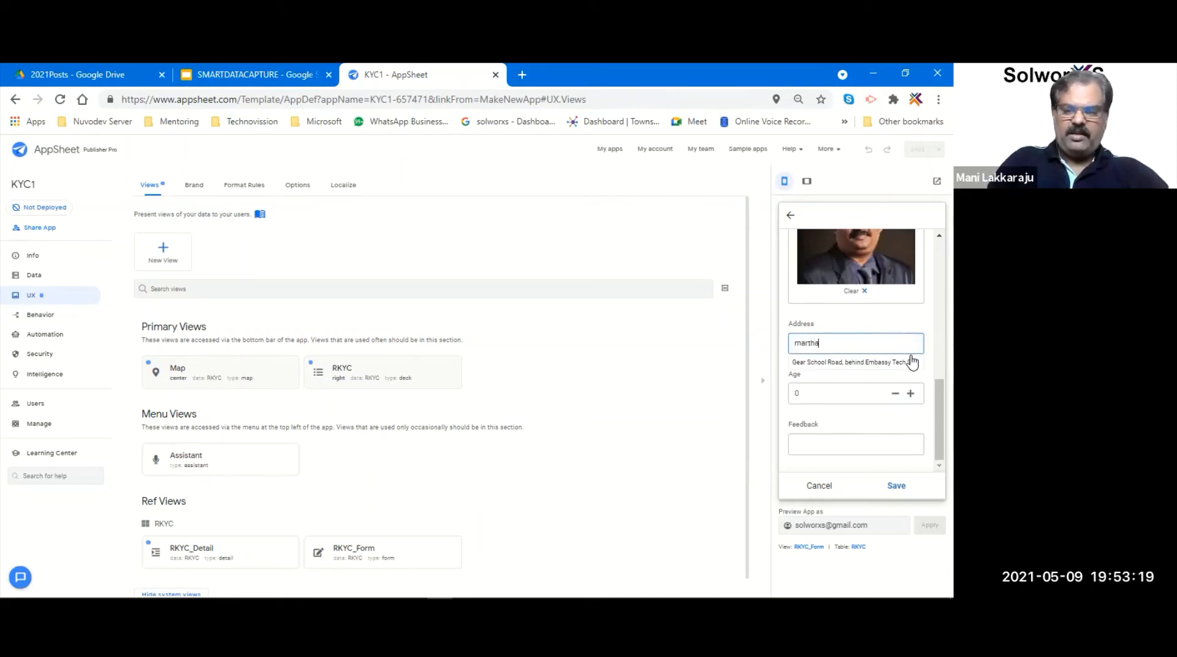
text(lli)
click(780, 377)
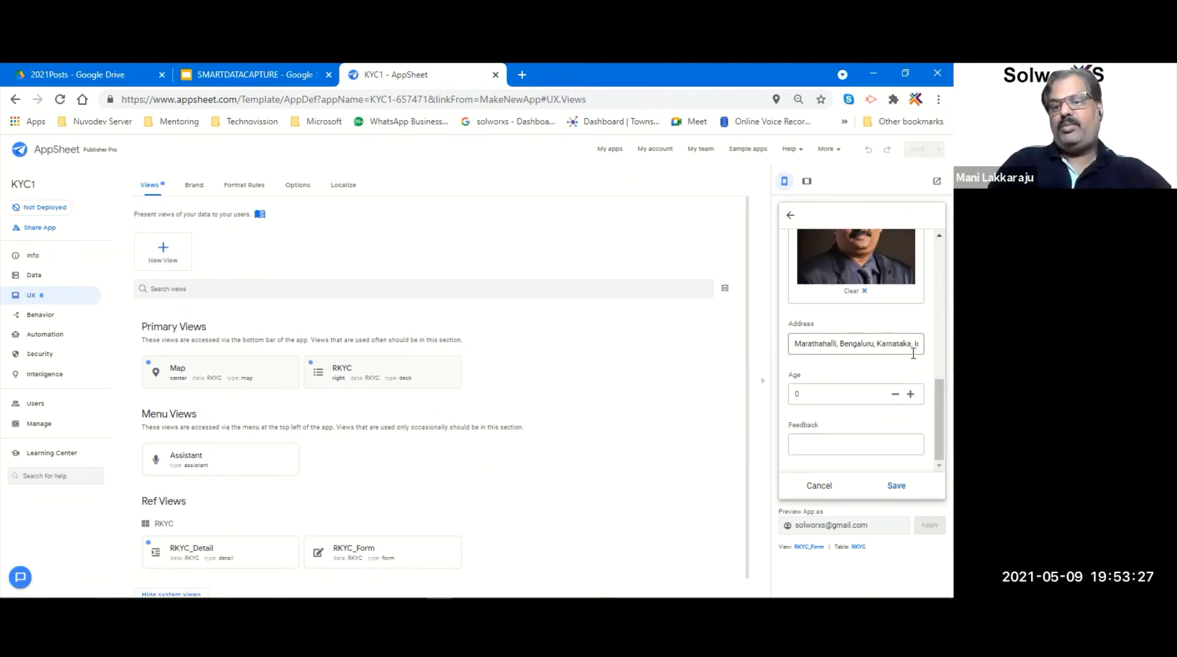
- Enter age 45 and the feedback 'this is workshop os cfor nocode'
click(858, 398)
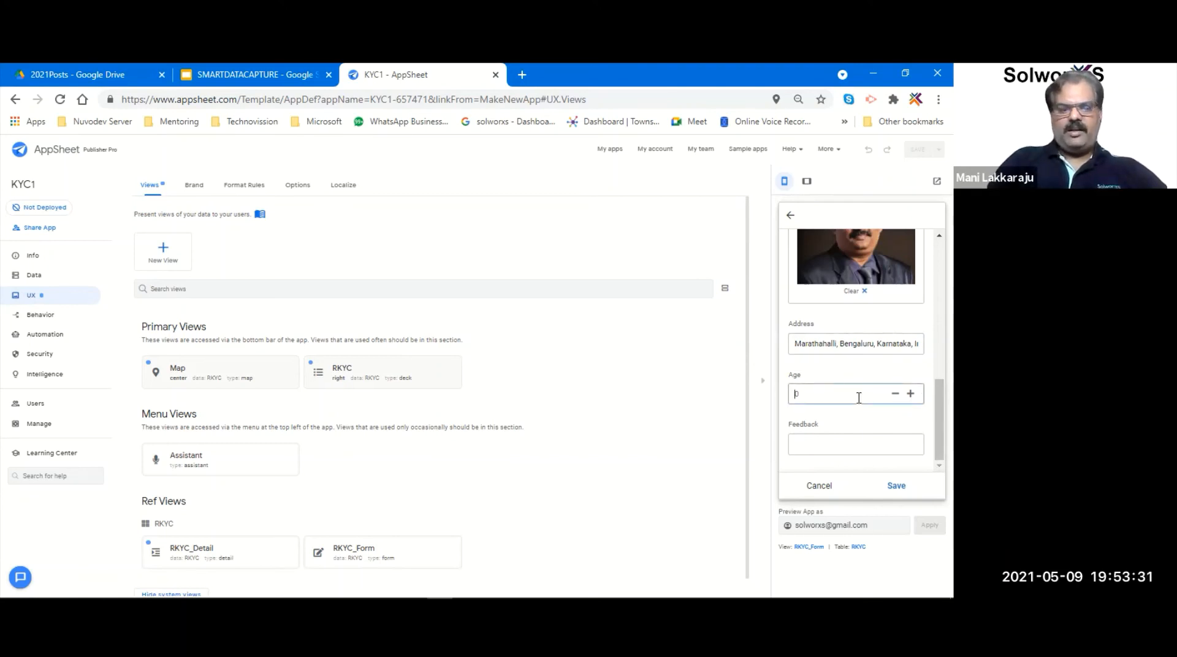
text(45)
click(844, 445)
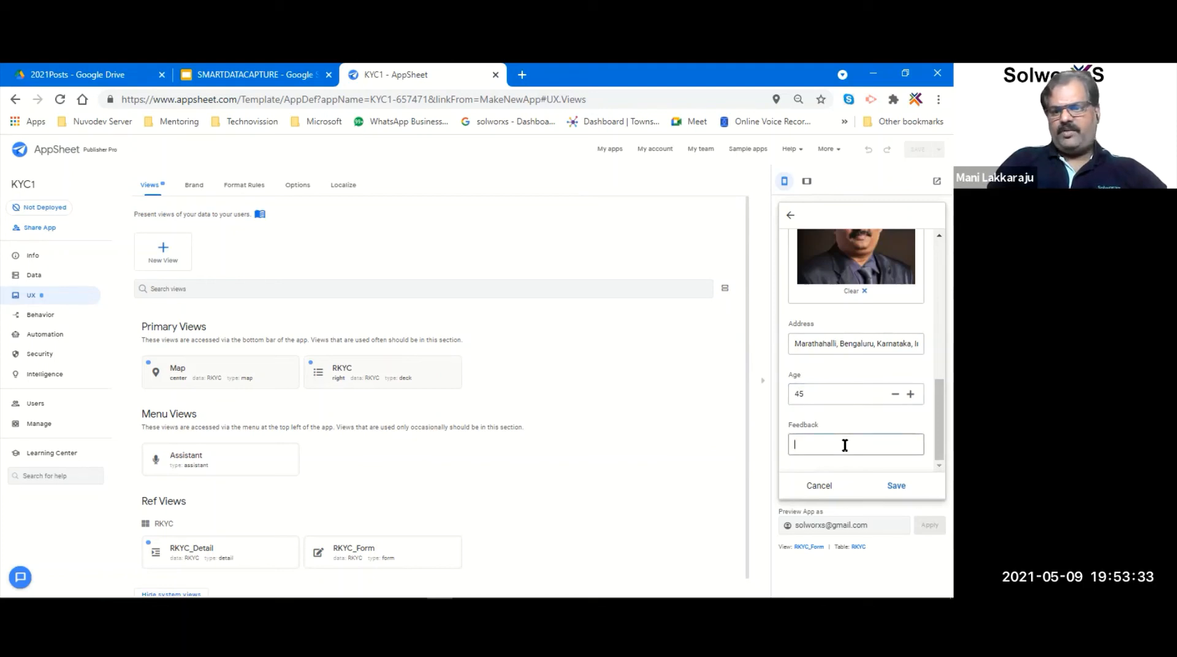
text(t)
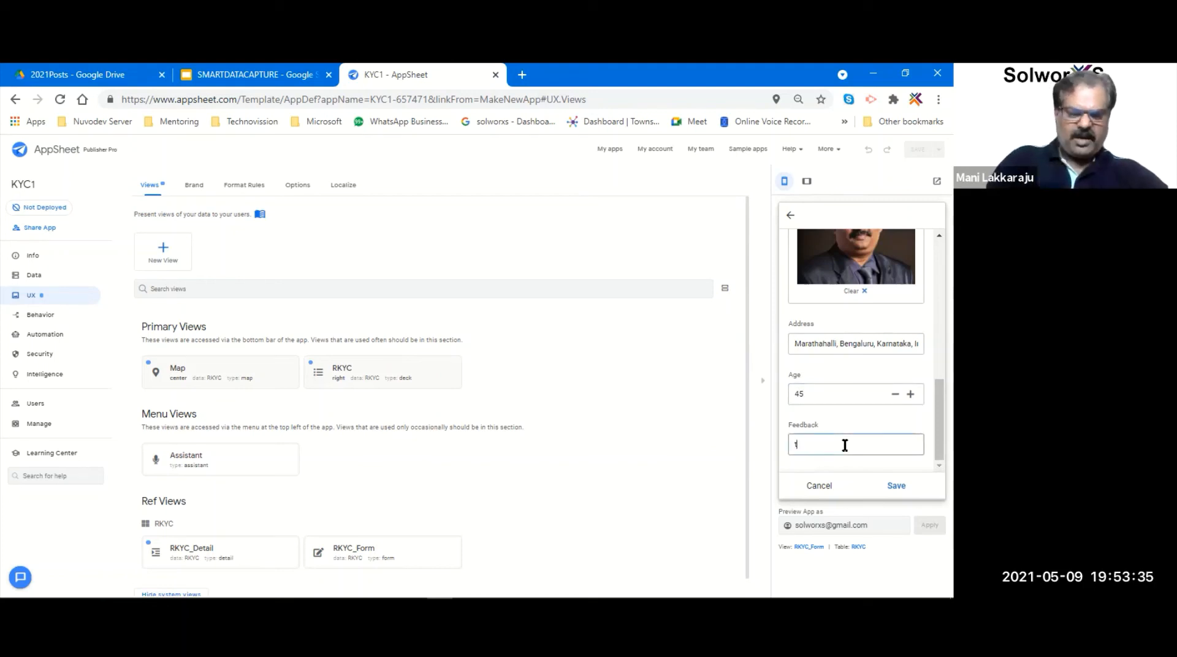
text(his is work)
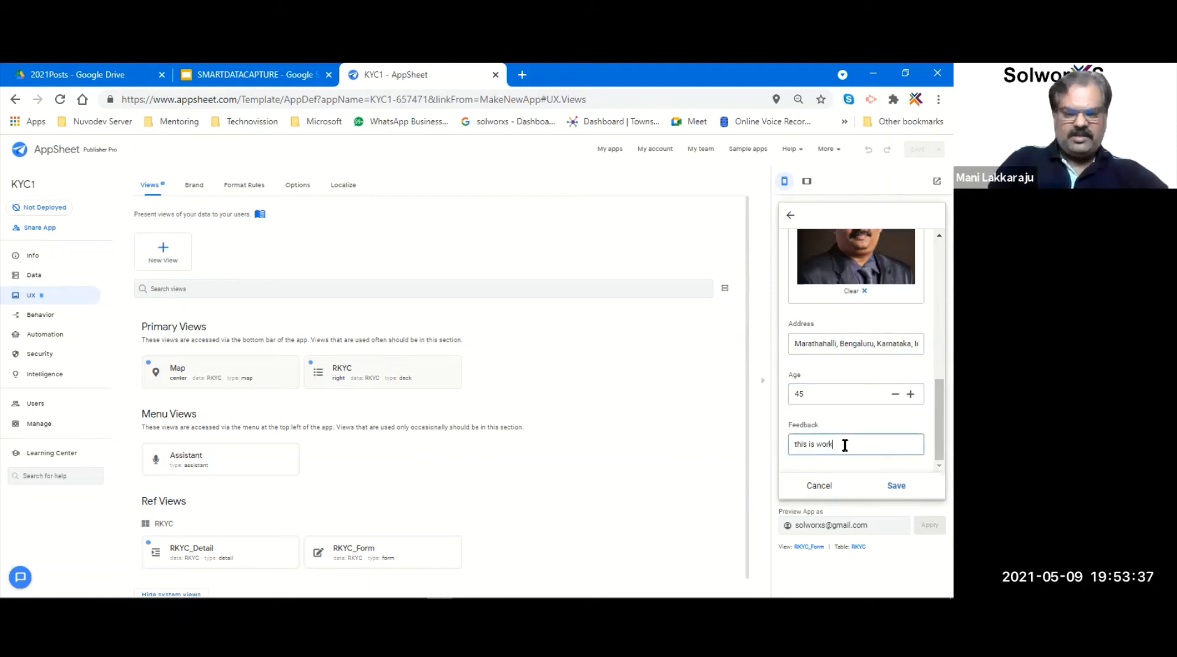
text(shop os cfor noc)
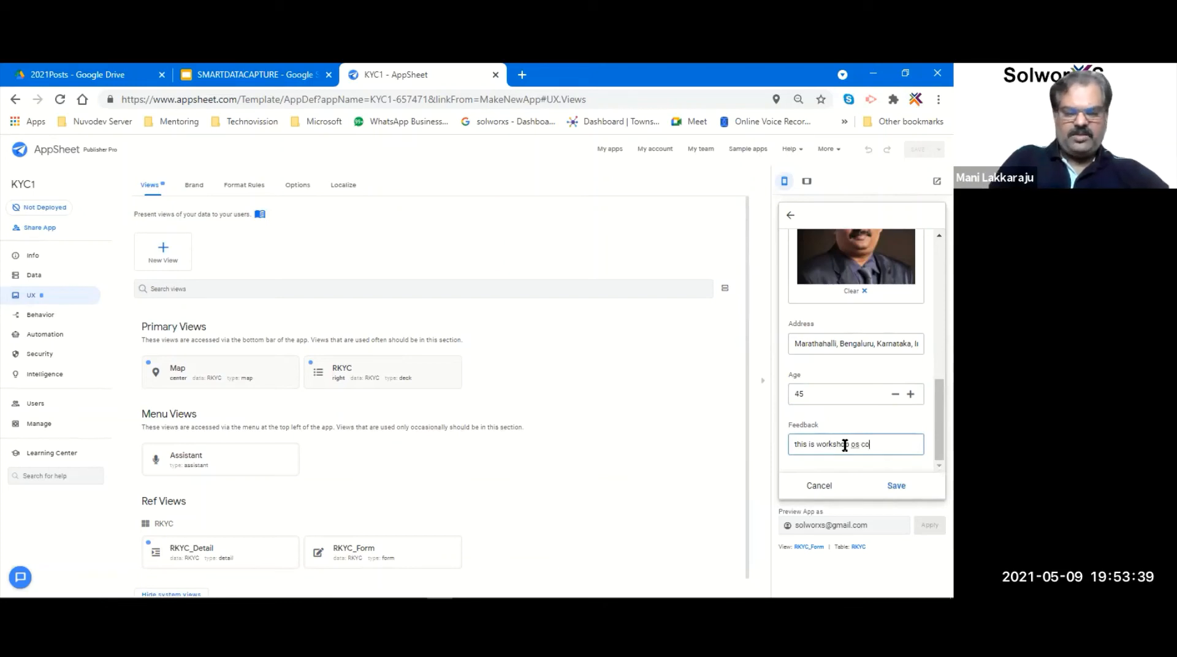
text(ode)
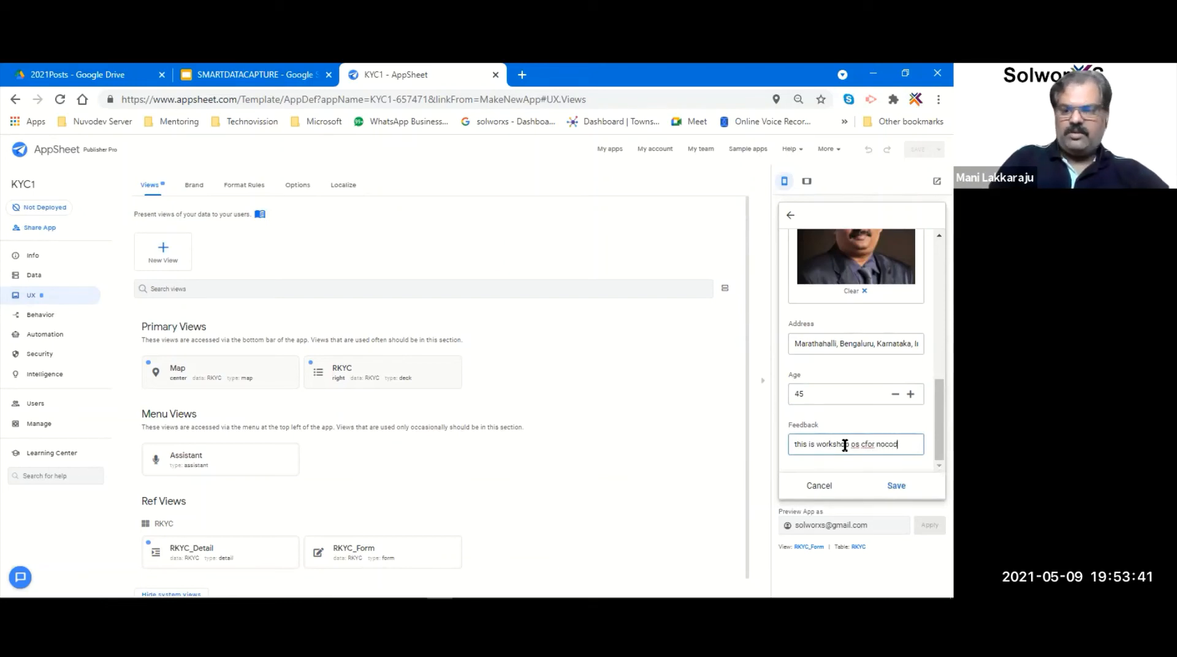
- Save the new RKYC record and view it on the preview's Map view
click(905, 493)
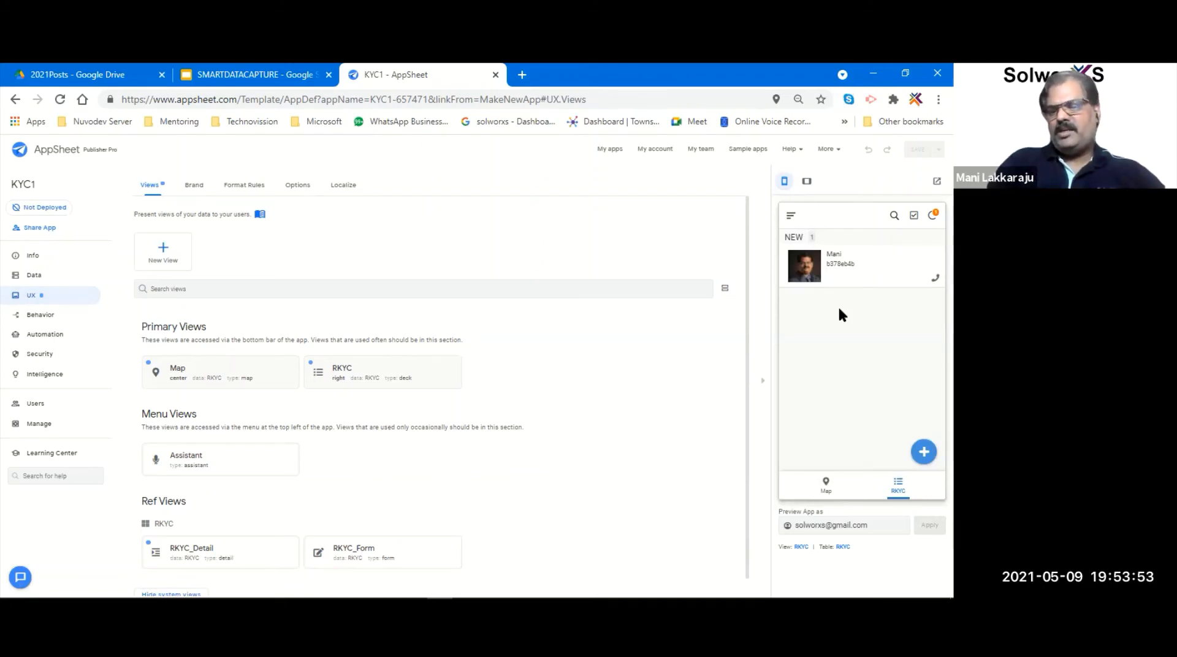
click(827, 488)
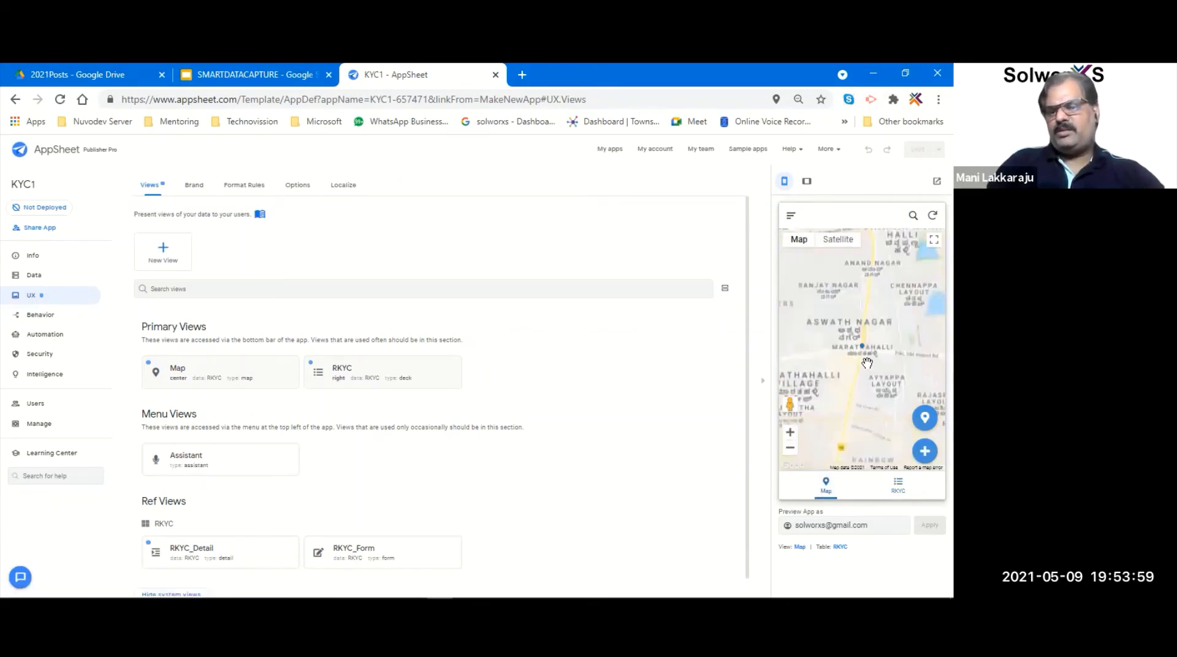
- Open the Marathahalli, Bengaluru record from its map pin and request driving directions to it
click(863, 353)
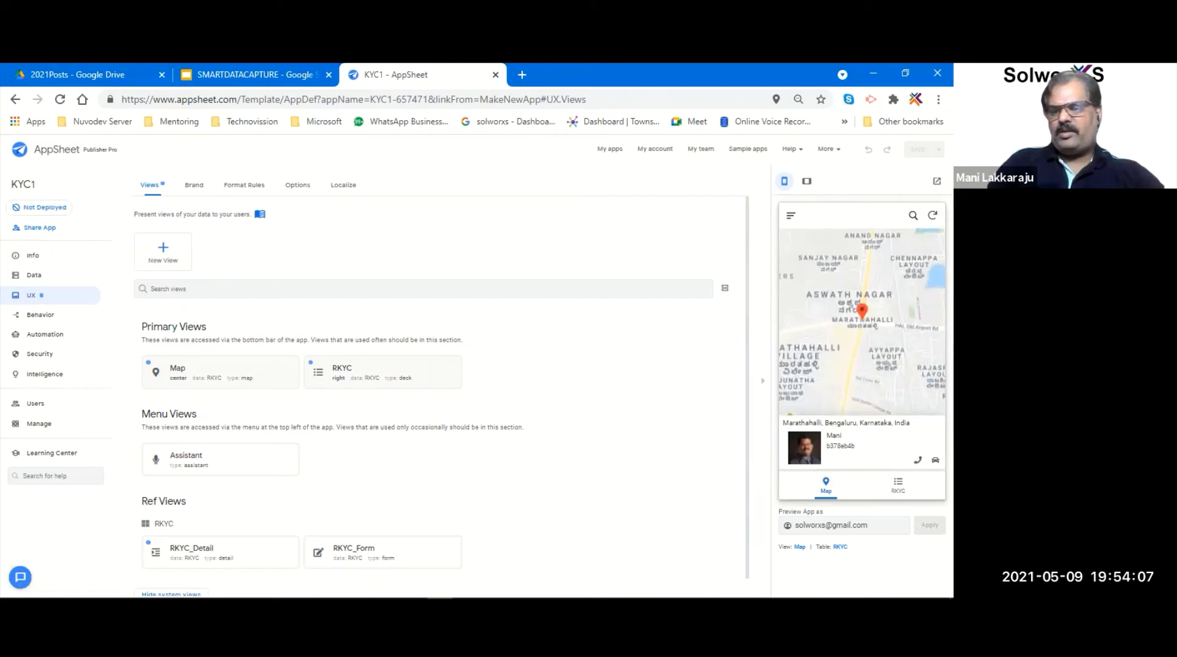
click(934, 460)
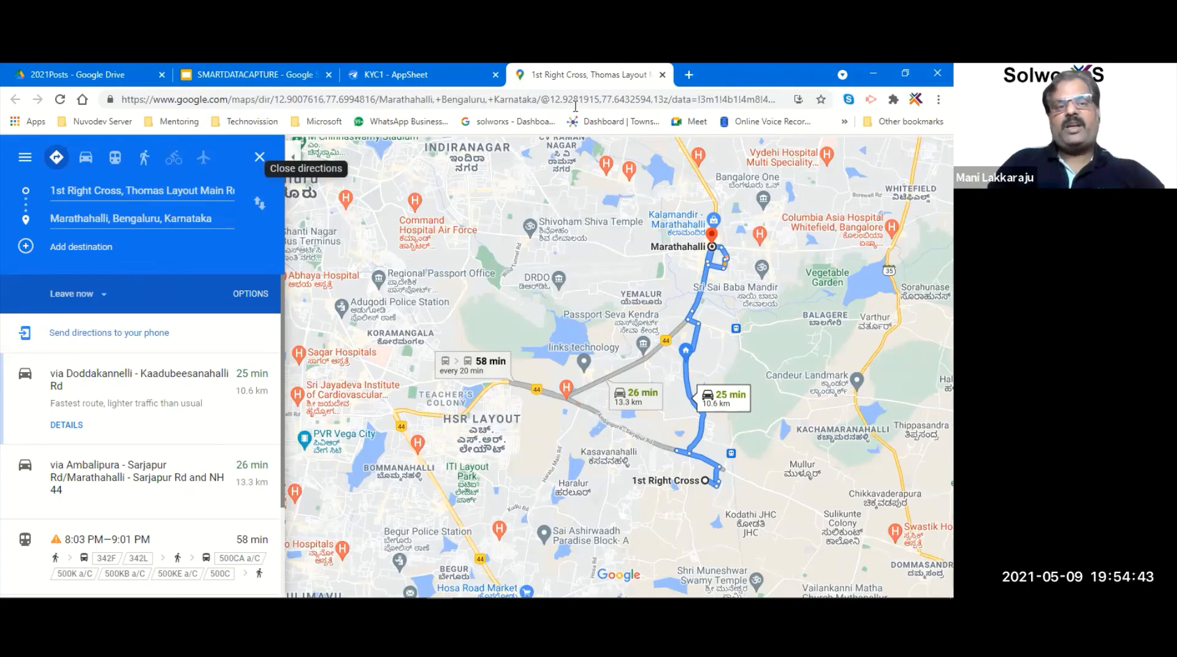
- Close the Marathahalli route details panel and the Google Maps tab
click(259, 158)
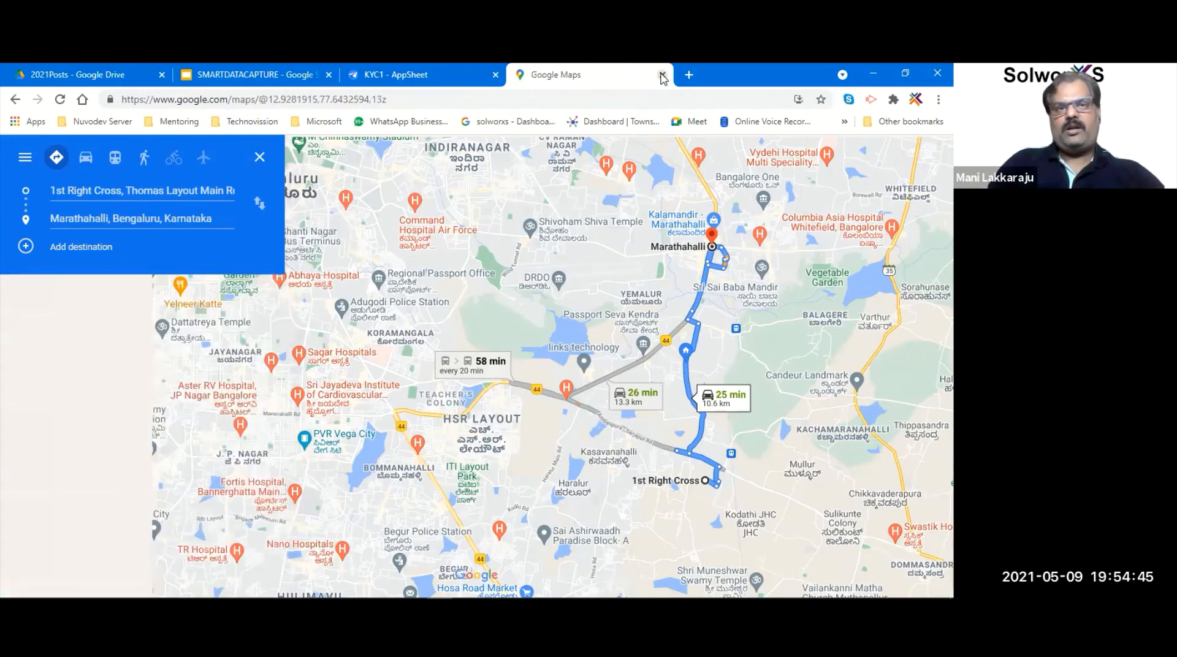
click(662, 75)
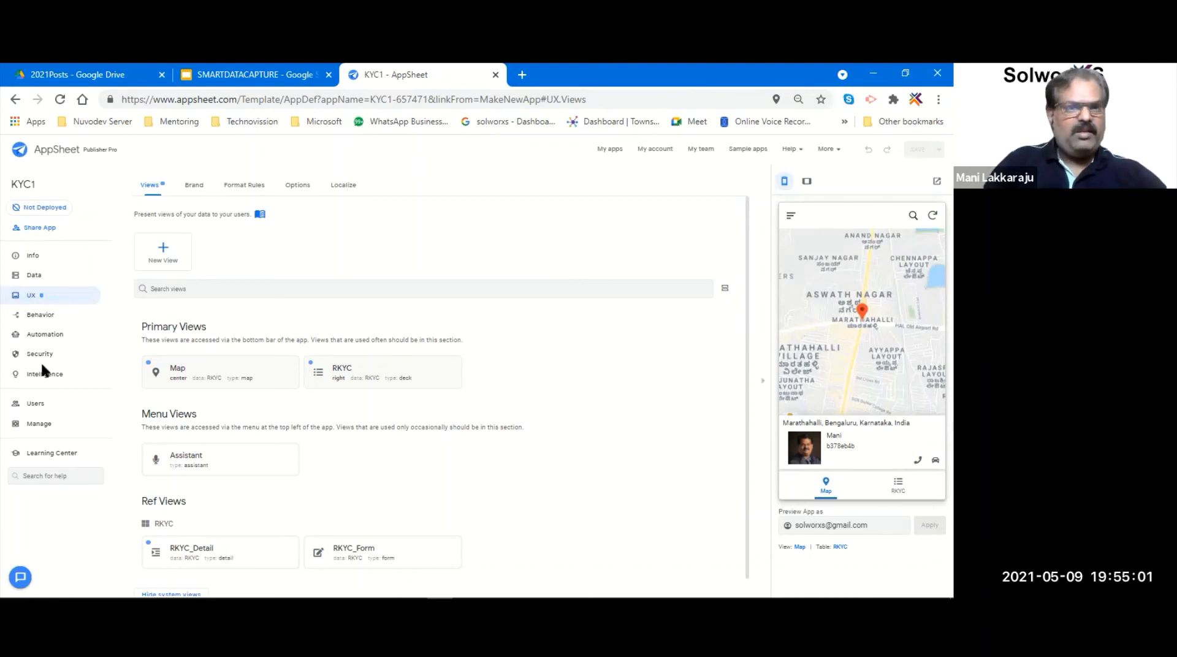
- Go to Users > Links and select the KYC1 Browser Link URL for copying
click(35, 404)
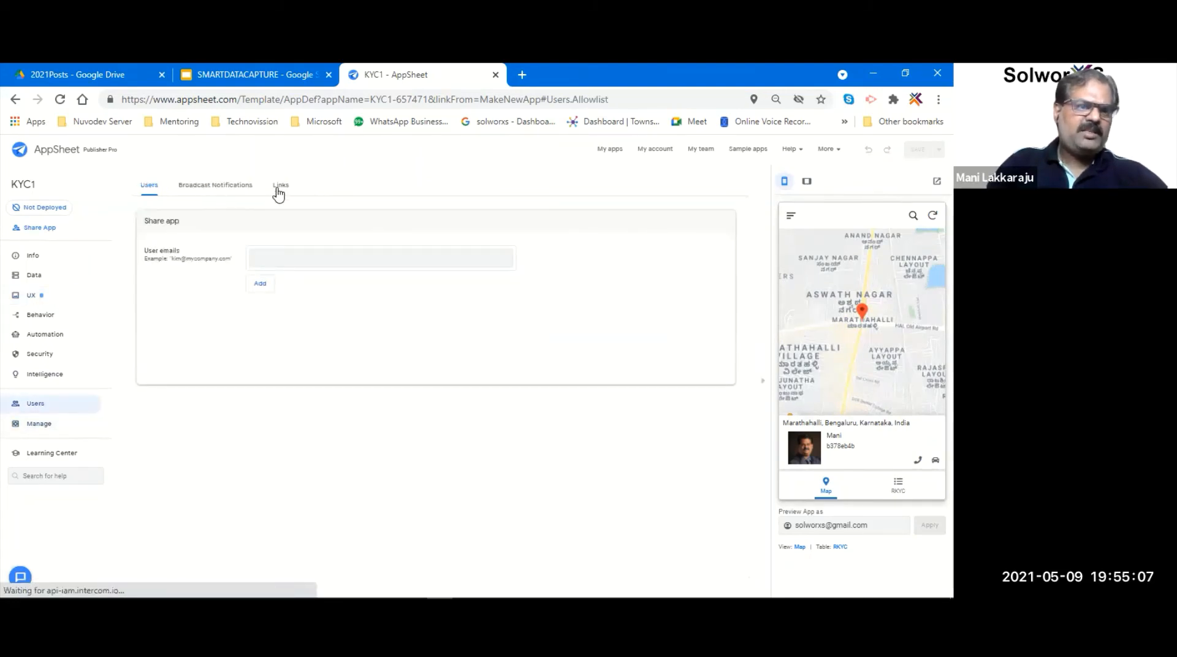
click(280, 188)
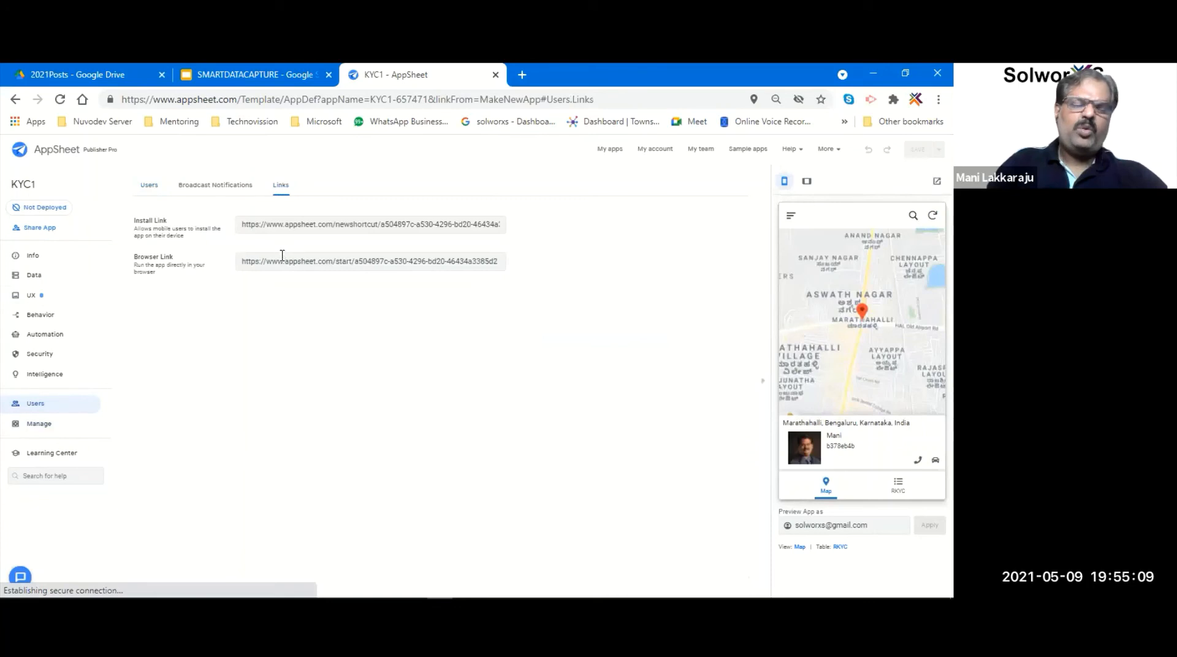
click(283, 264)
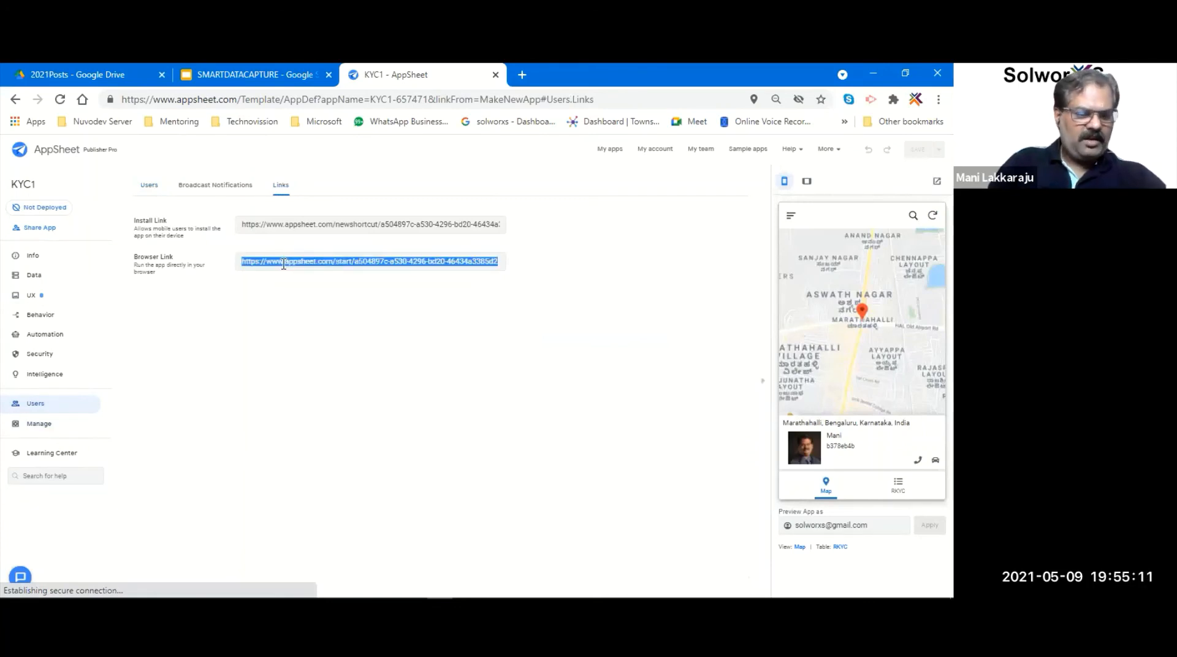
click(323, 388)
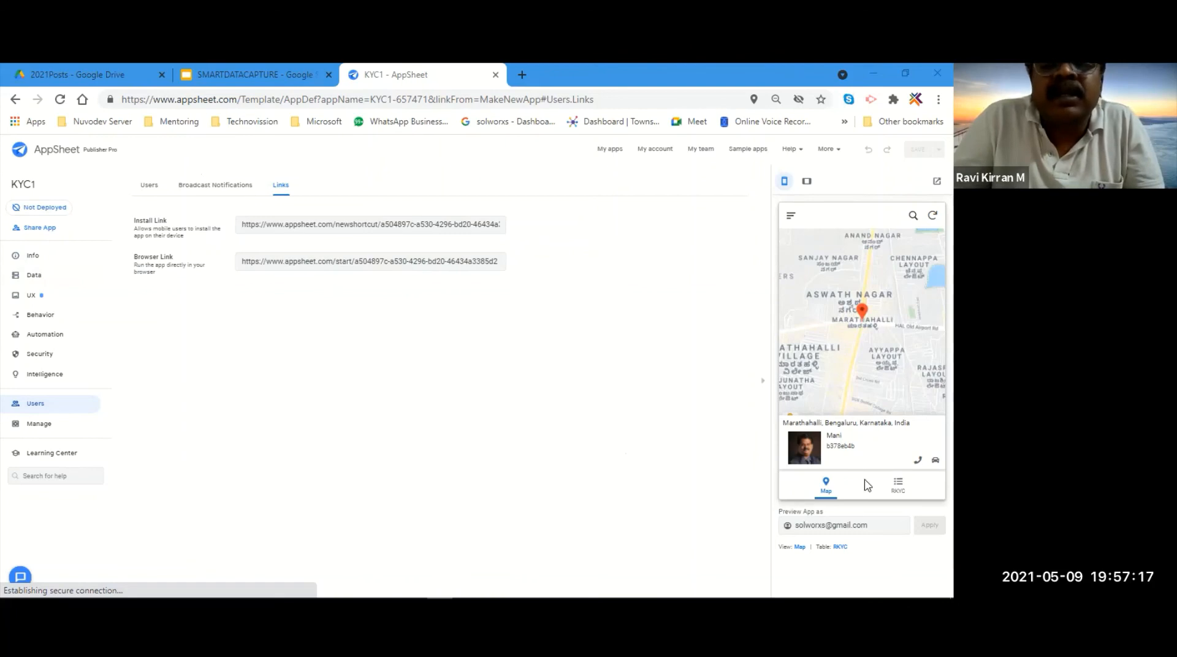
- Switch the app preview to the RKYC list of records
click(894, 483)
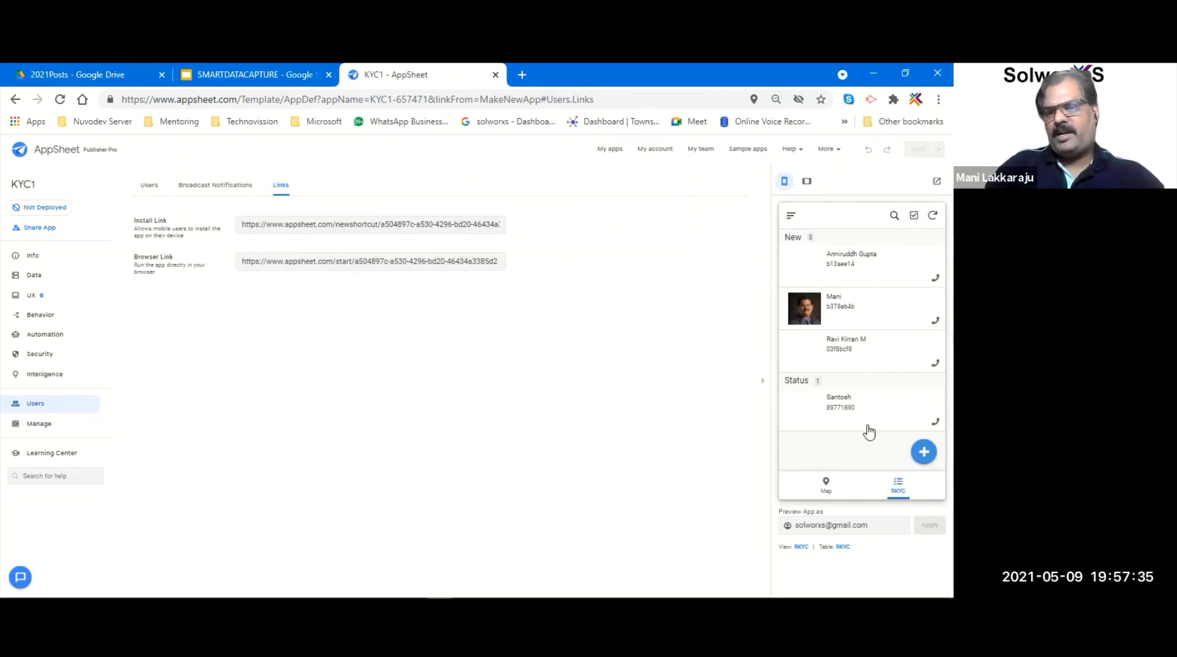
- Switch the preview to Map and open the record pinned at Hebbal, Bengaluru
click(828, 483)
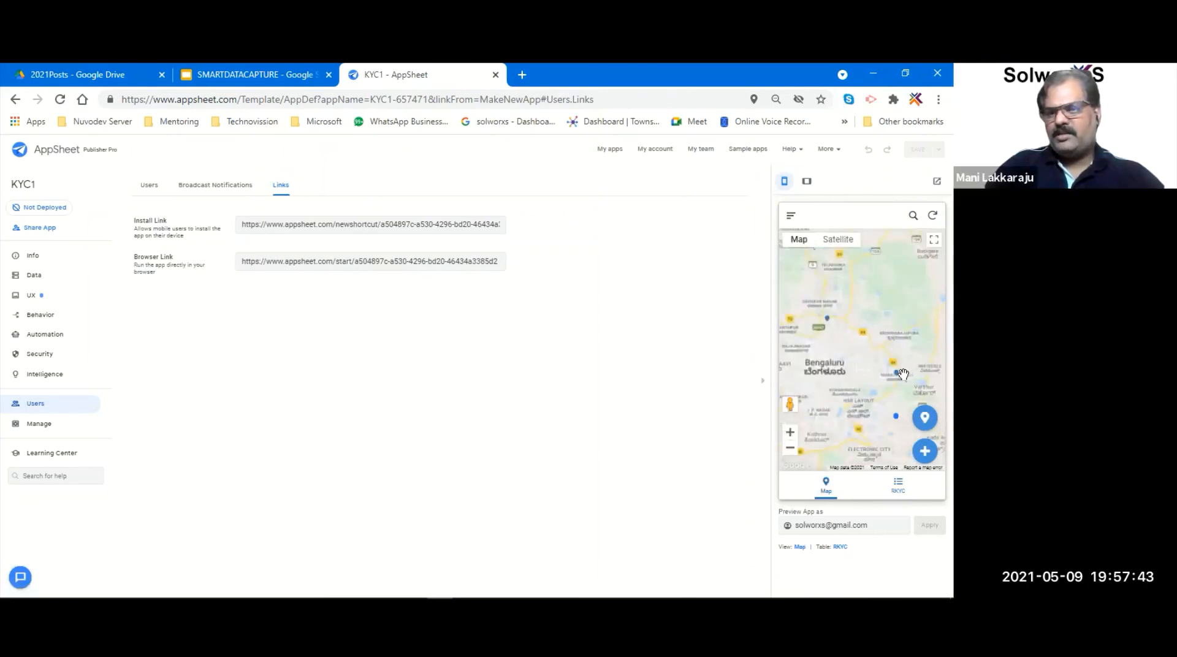
click(827, 319)
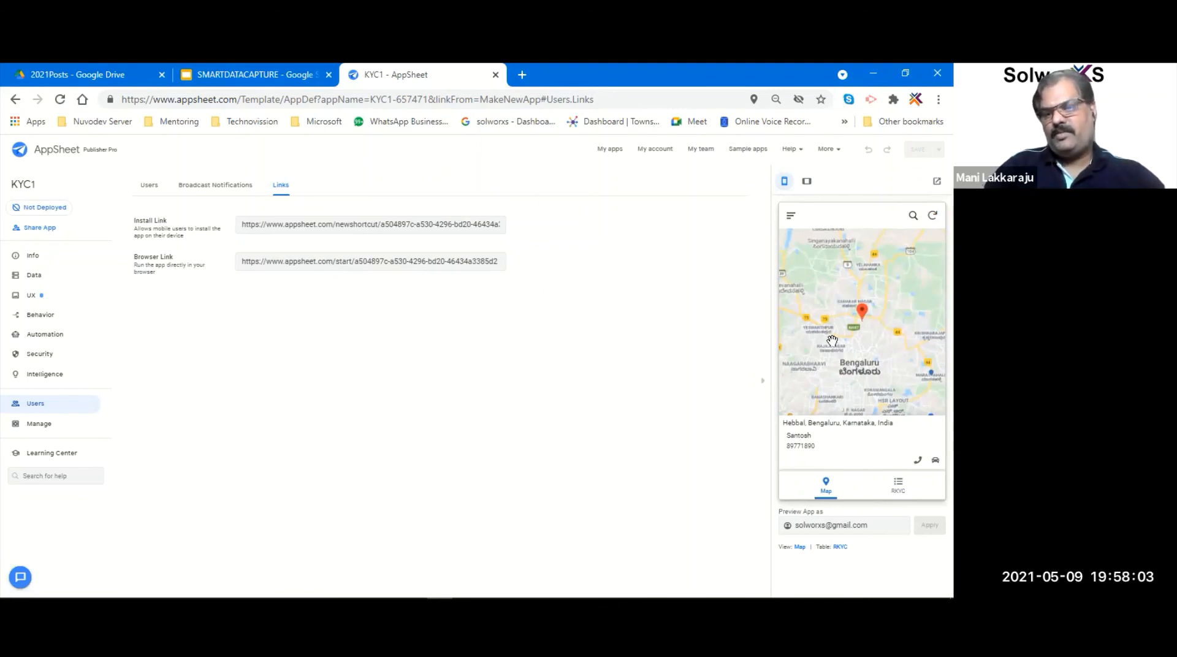
- Toggle the preview between RKYC list and map, view the Marathahalli record, then open Data
click(895, 486)
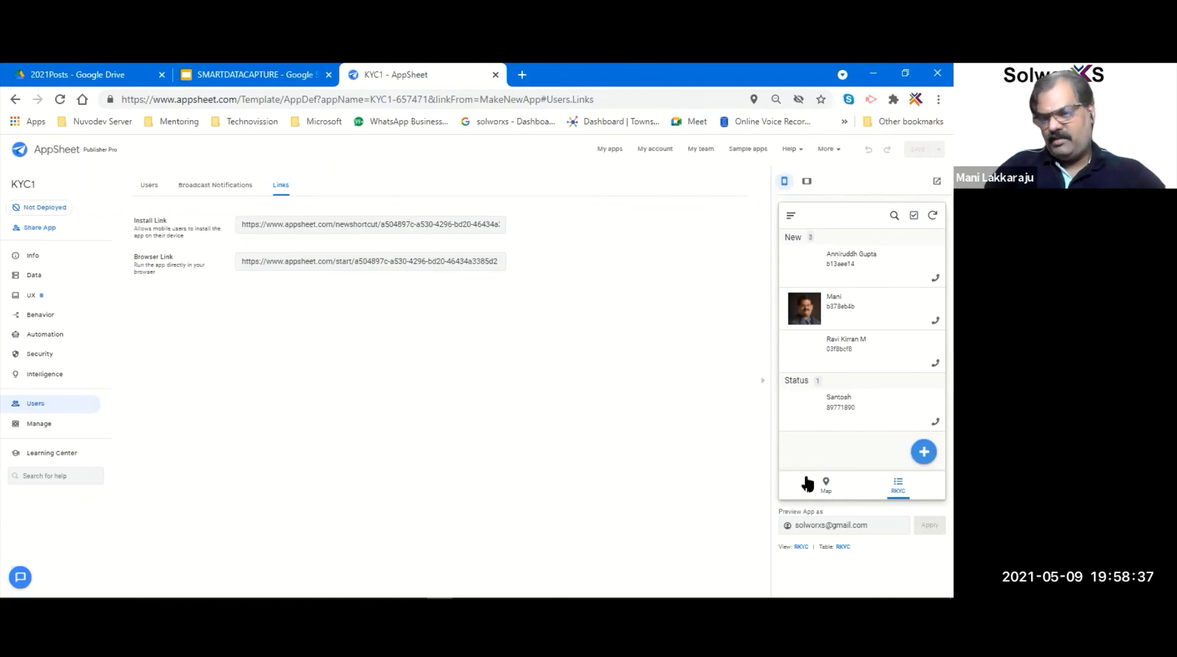
click(823, 484)
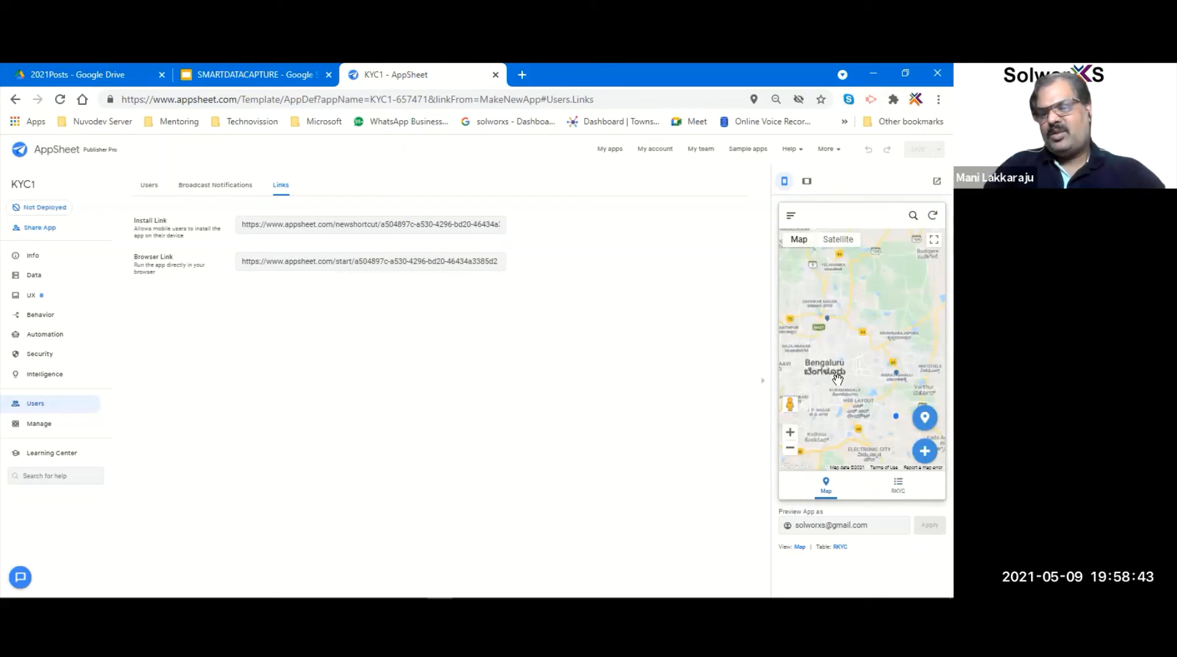
click(896, 374)
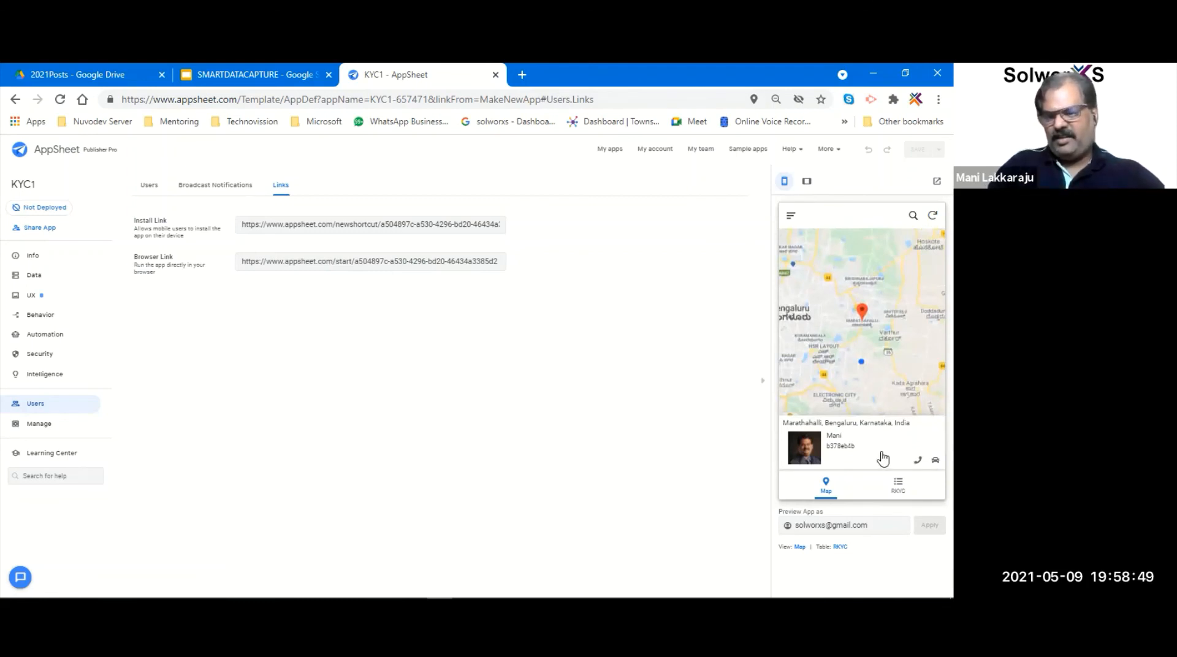
click(896, 484)
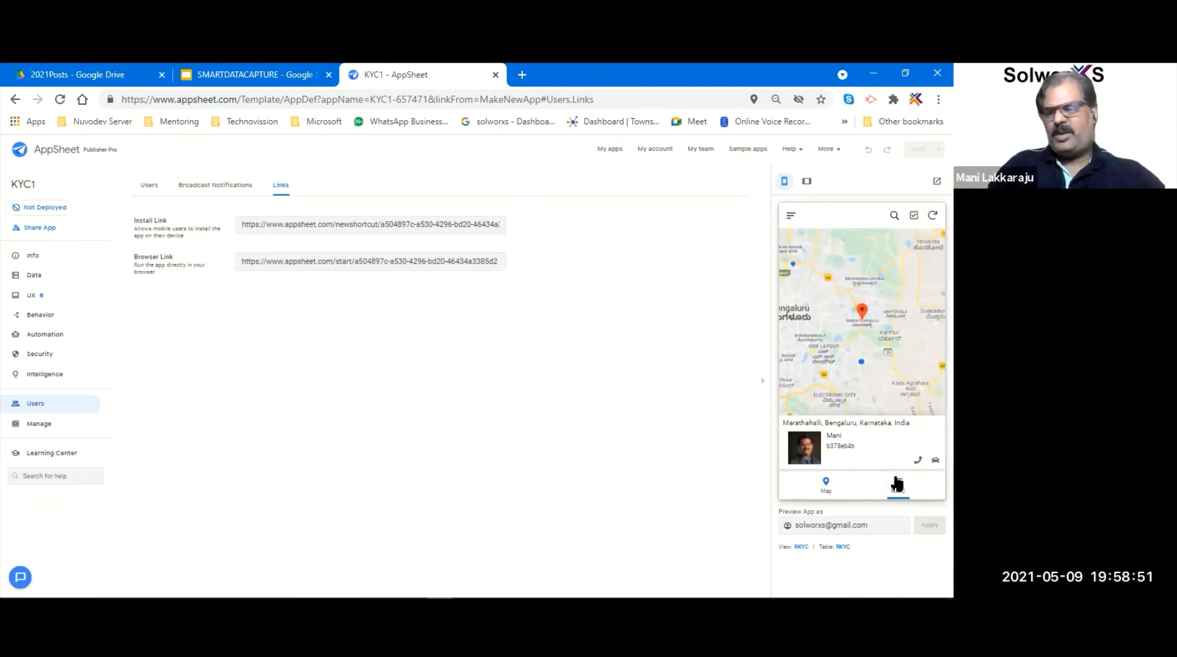
click(827, 483)
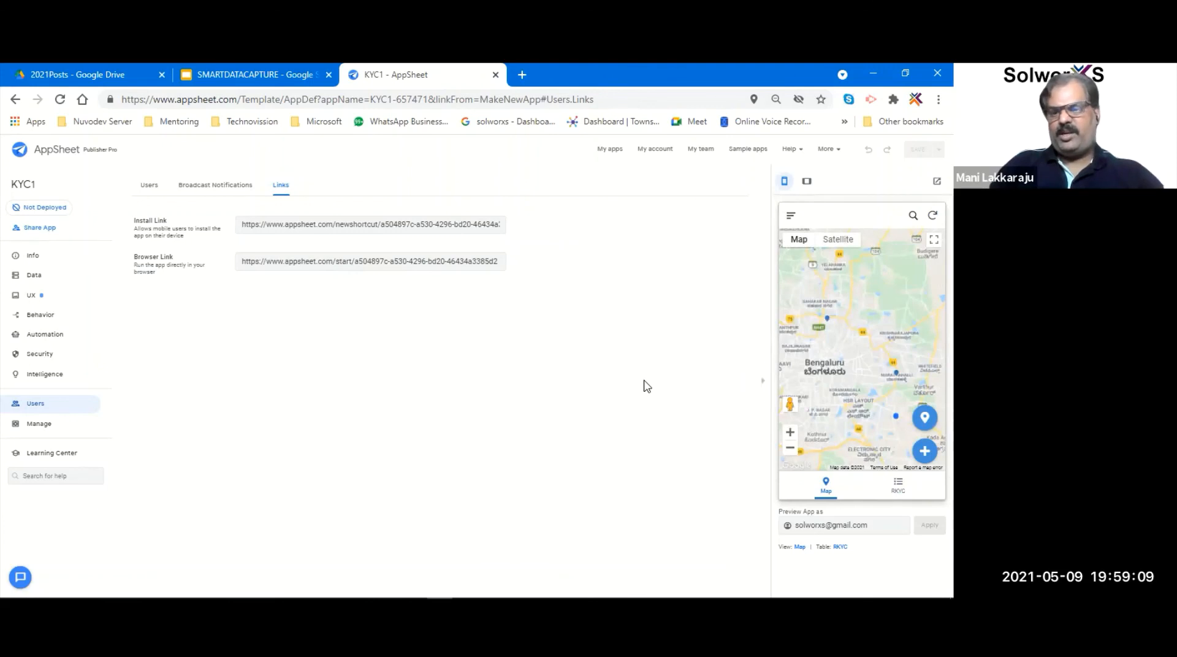
click(35, 276)
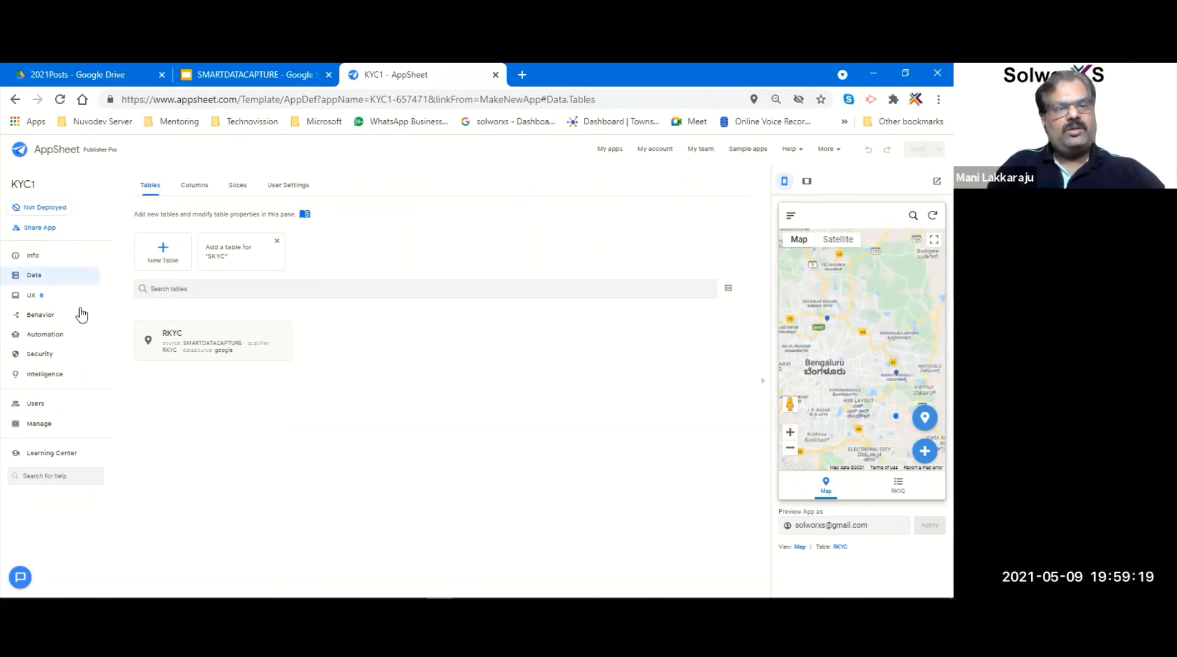
- Explore the Spec graph, rearranging nodes and previewing the View by Status and Map views
click(35, 260)
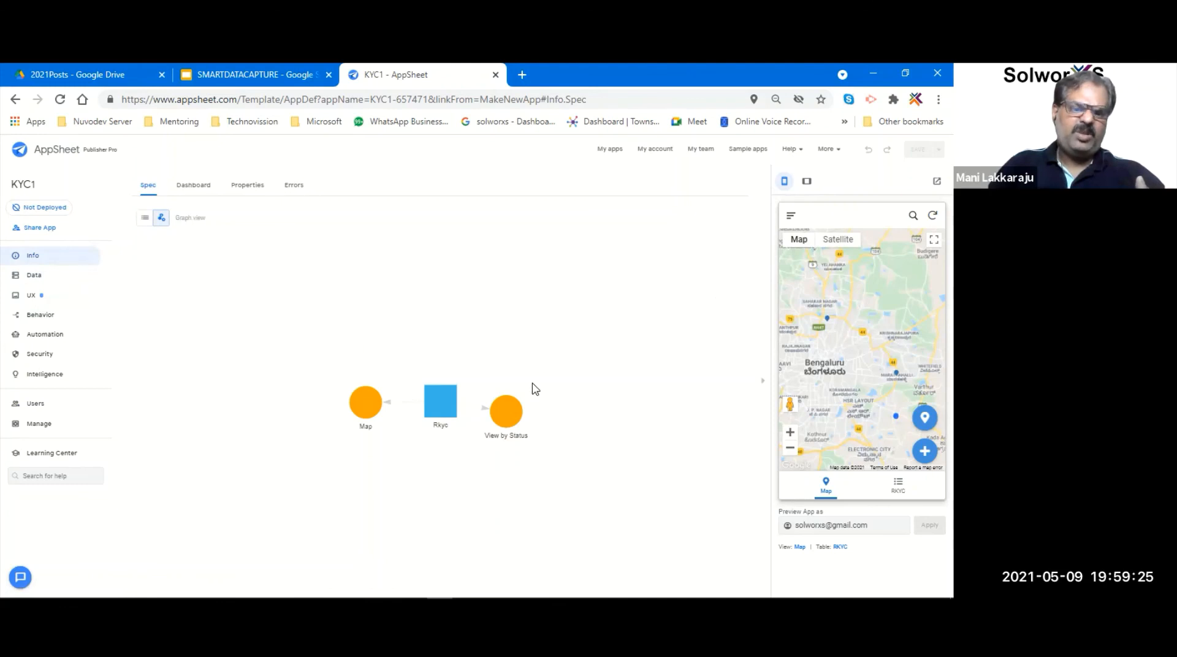
drag(438, 406, 375, 281)
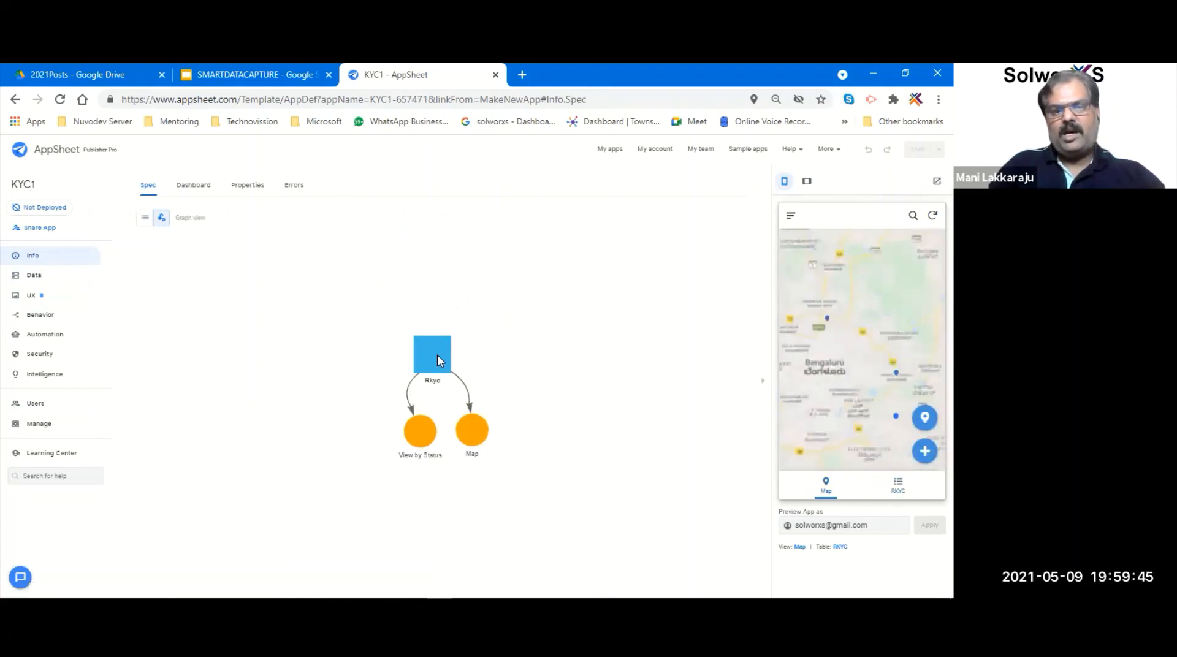
click(421, 435)
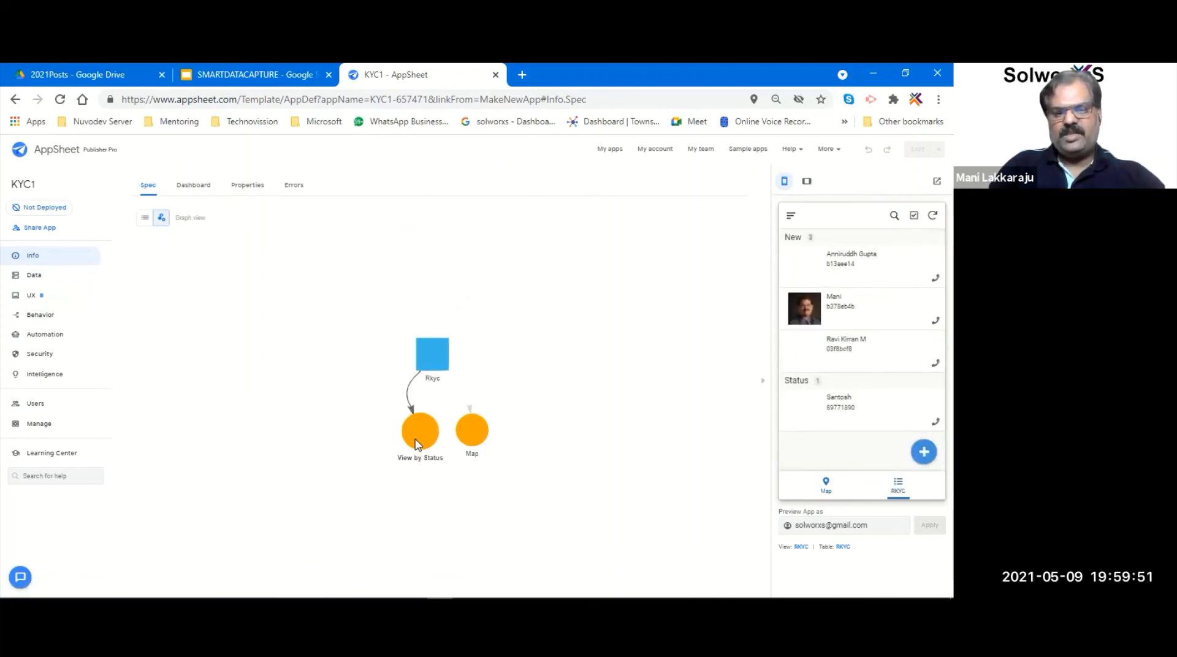
click(468, 430)
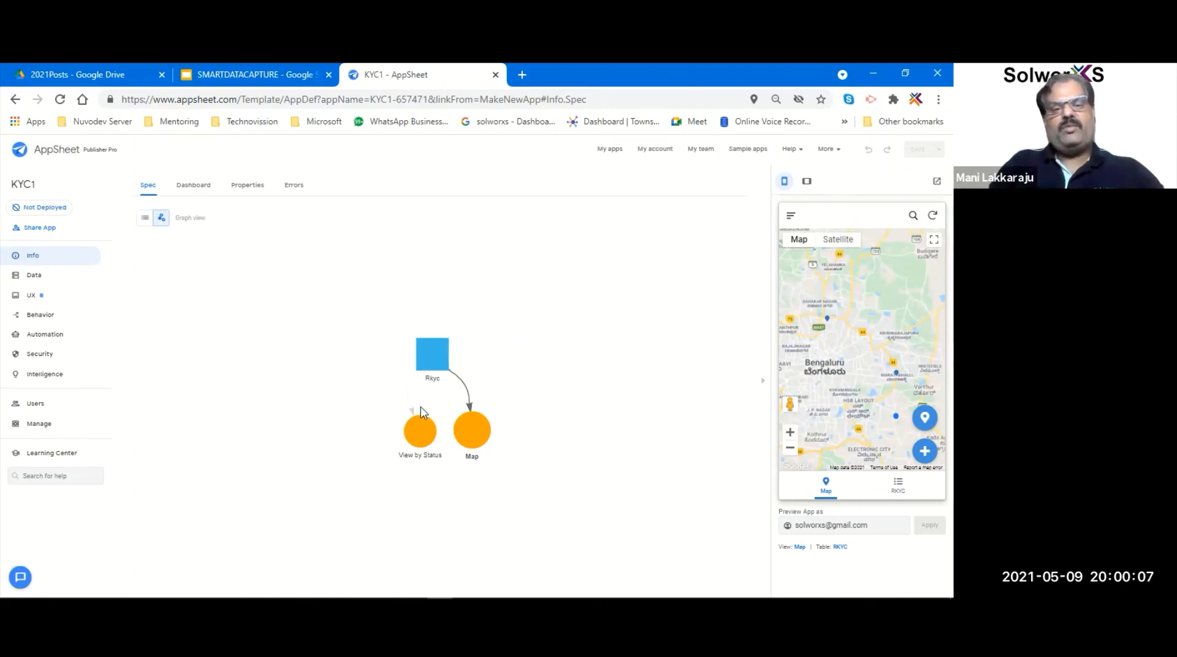
drag(431, 343, 324, 309)
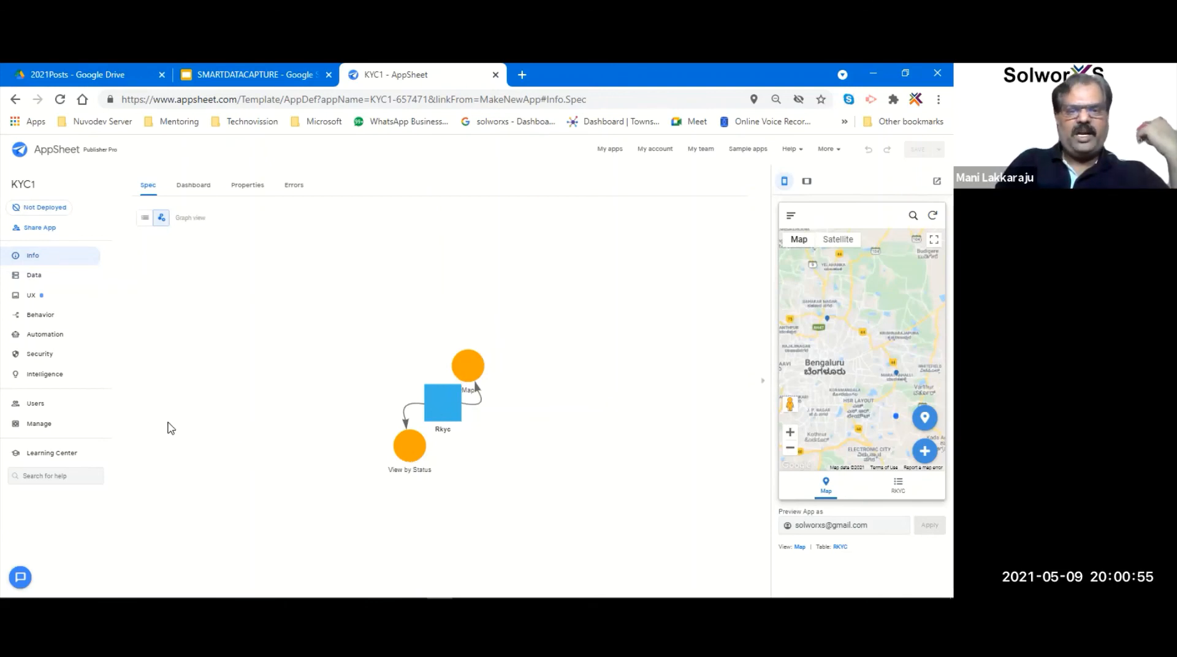
click(34, 279)
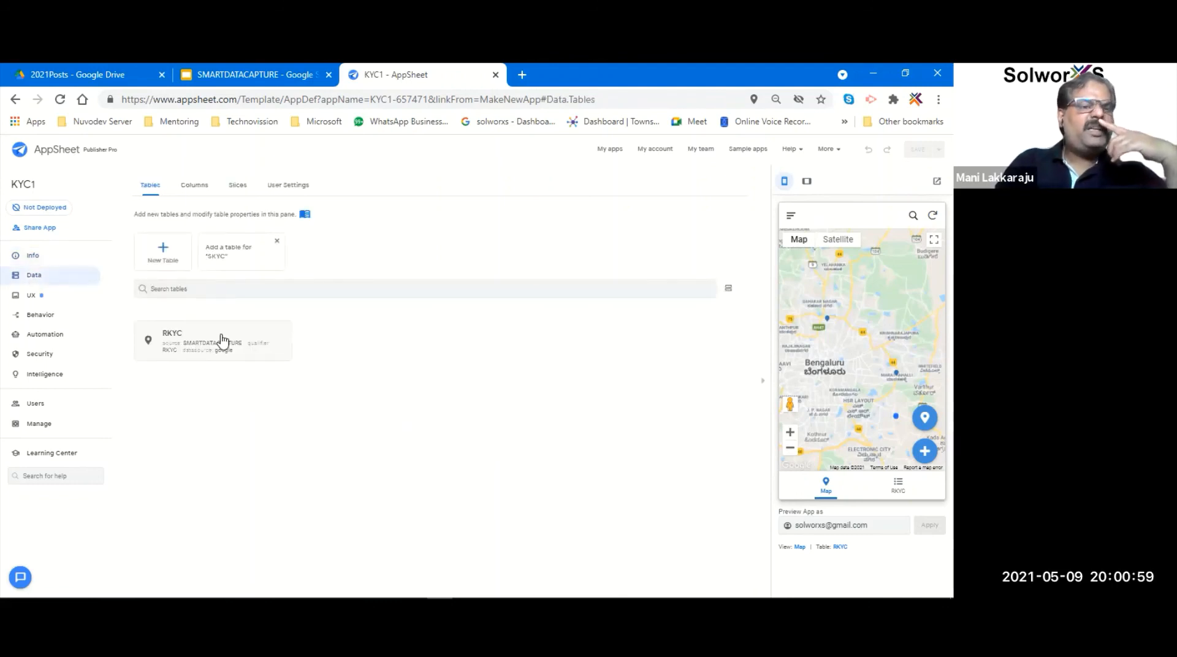
- Expand the RKYC table card and open its SMARTDATACAPTURE source via View Source
click(221, 344)
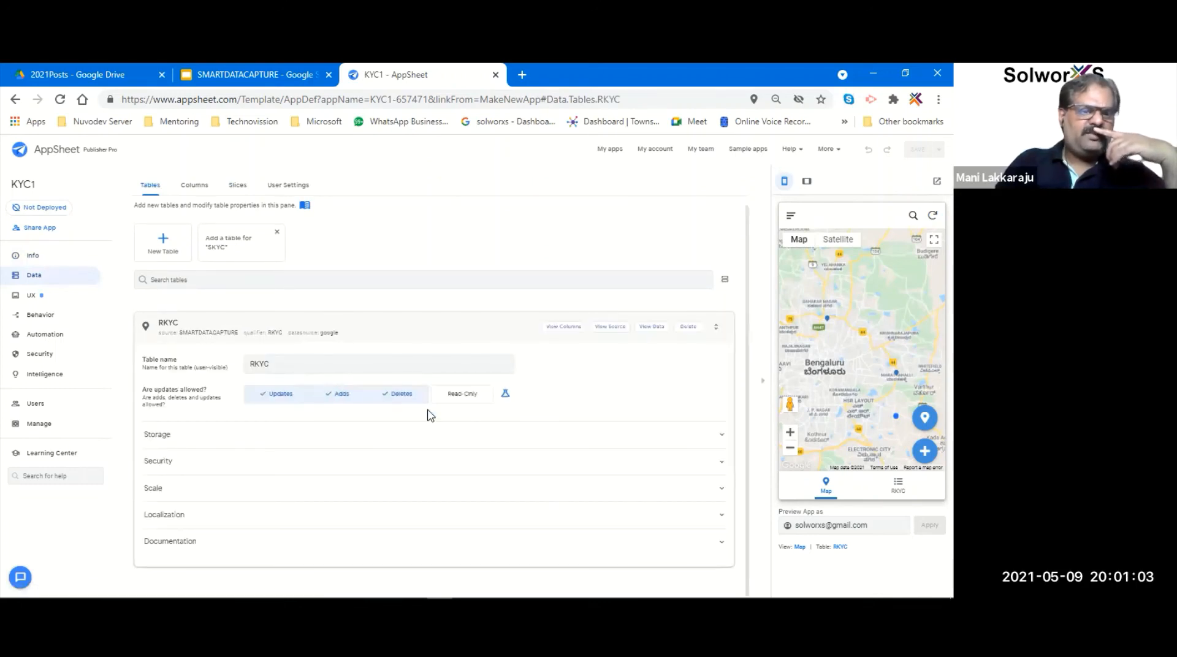
click(615, 331)
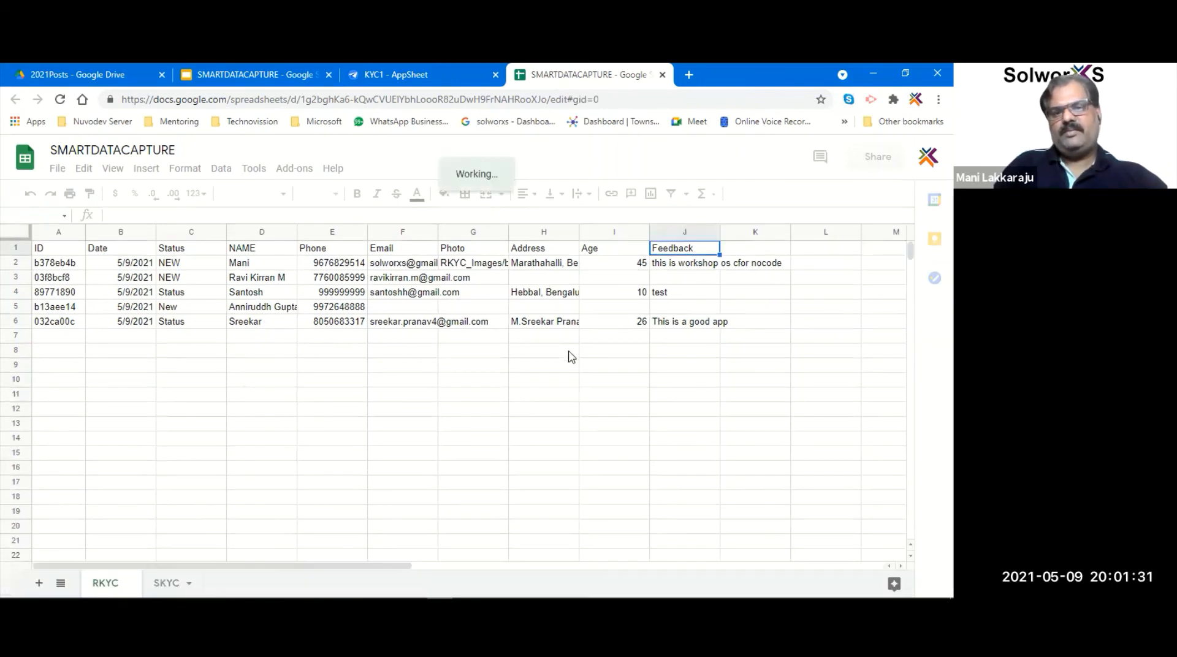
- Look over the five RKYC records in SMARTDATACAPTURE, then return to the KYC1 AppSheet tab
click(217, 368)
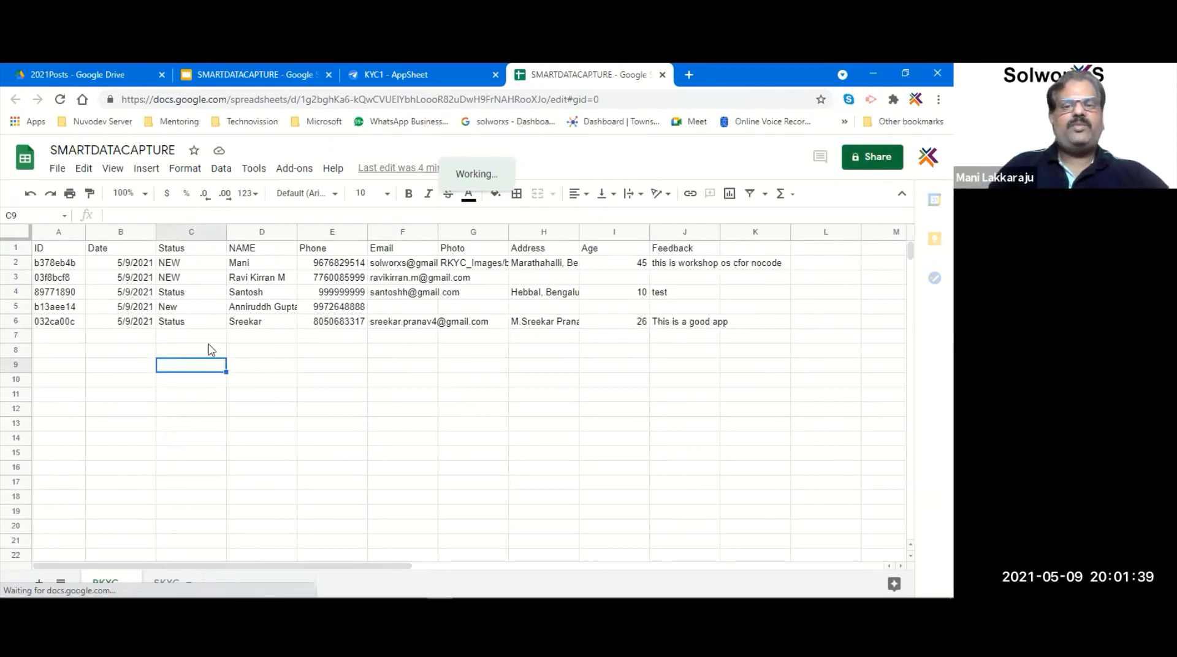
click(403, 73)
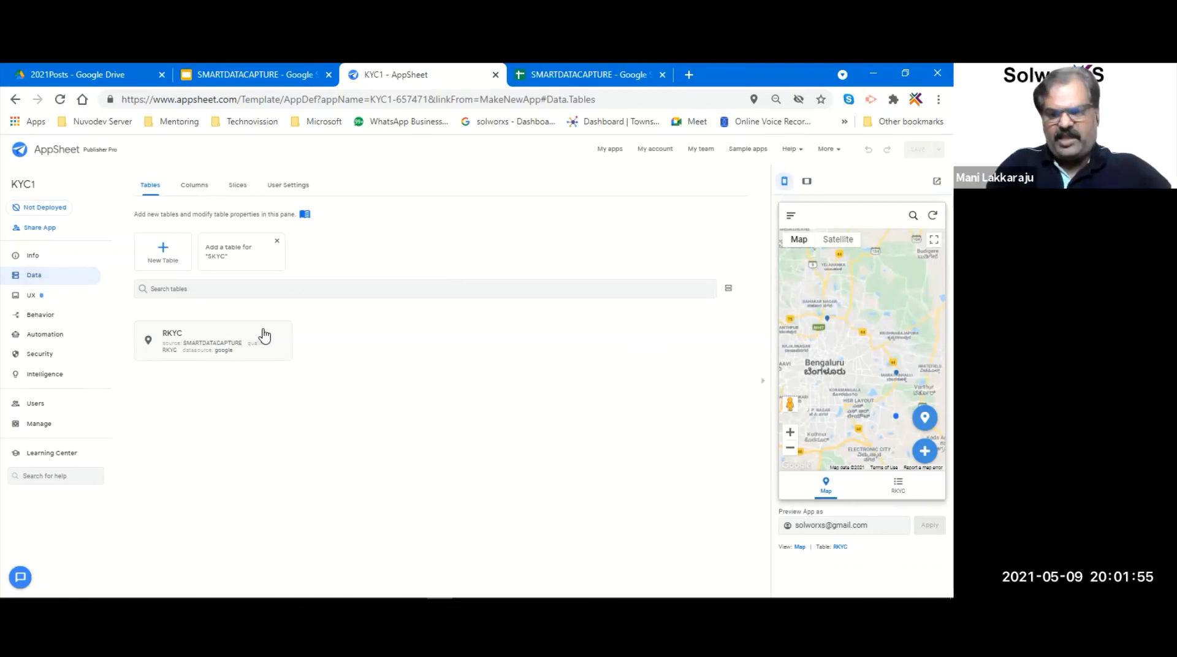
click(578, 71)
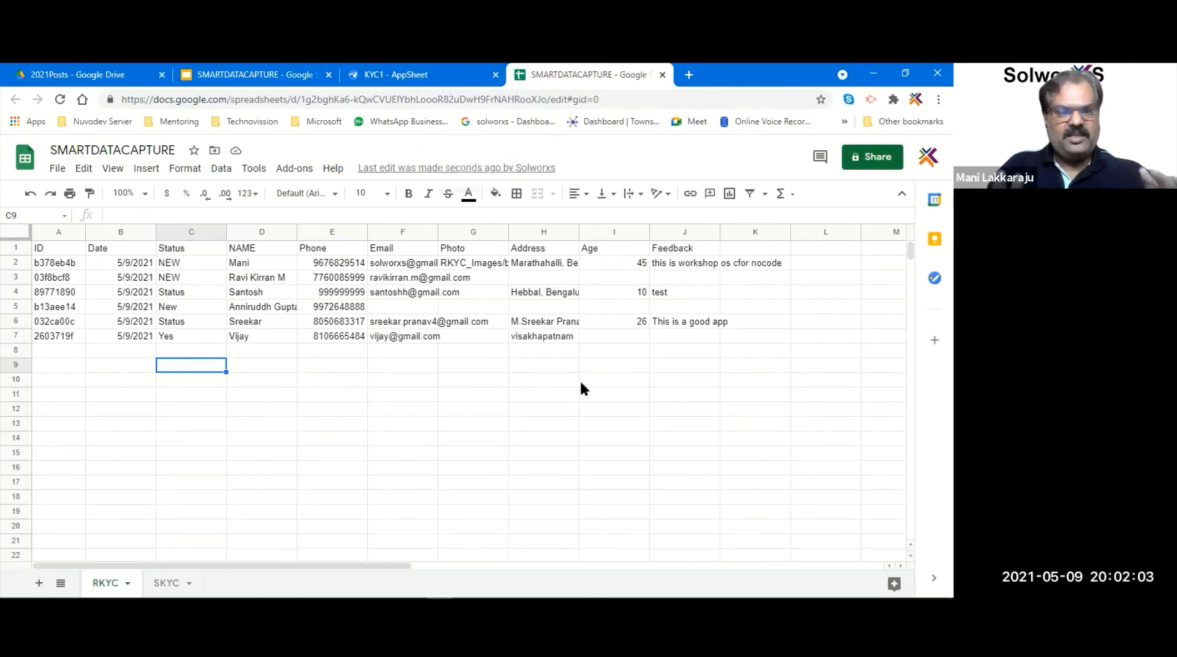
click(398, 74)
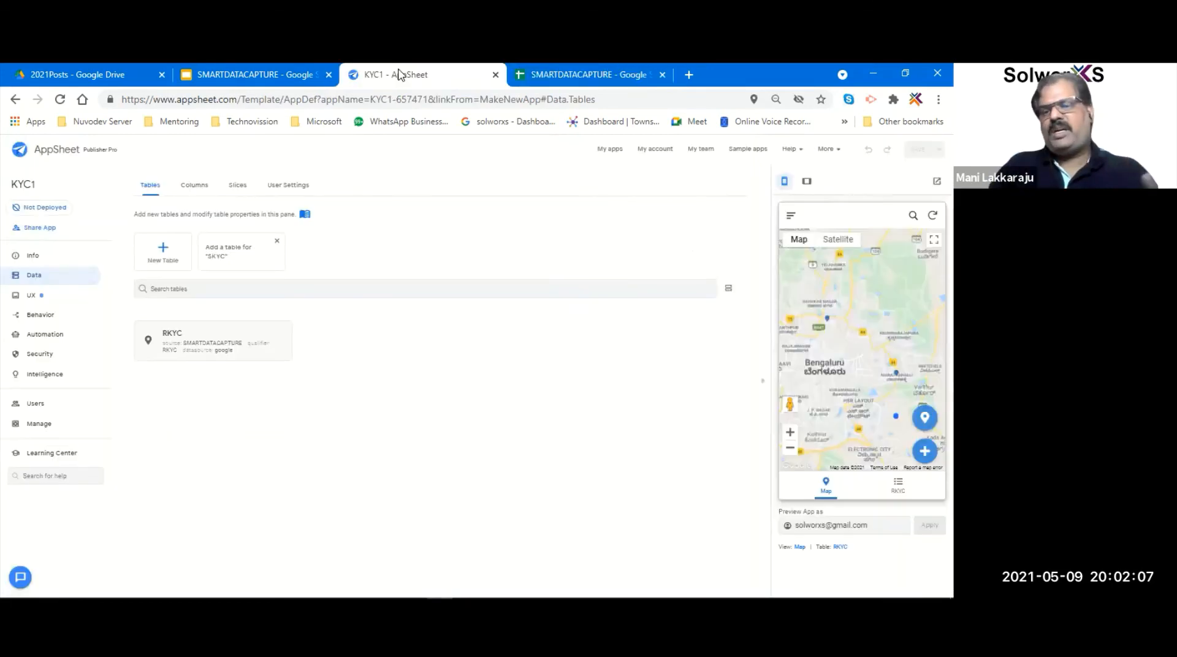